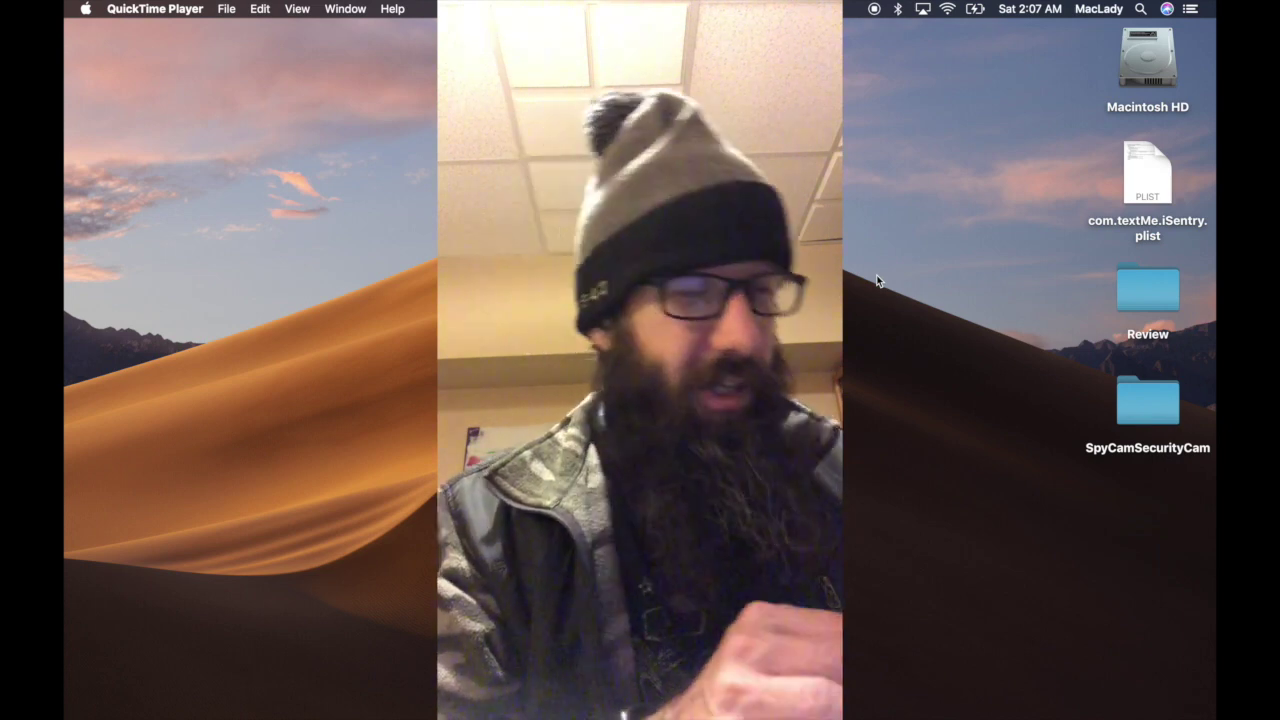
Switch to the App Store, launch iSentry from the search results, and reposition its camera window.
mouse_move(853, 714)
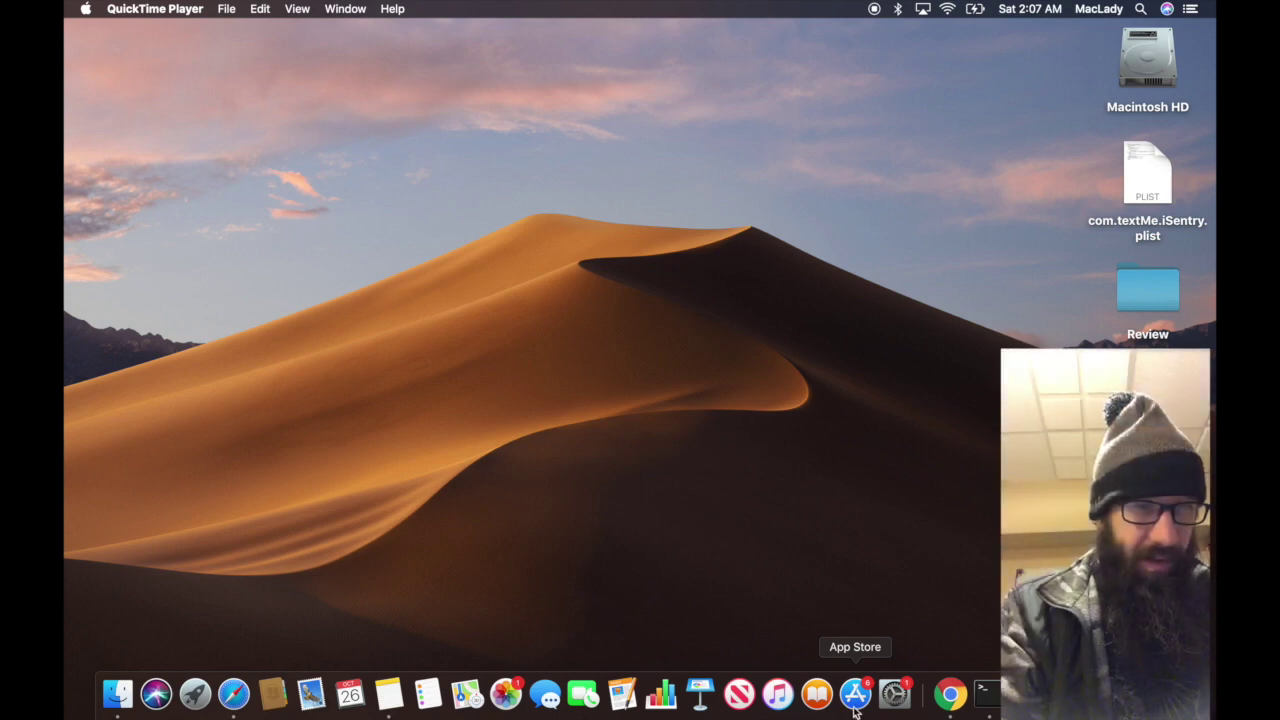
left_click(855, 706)
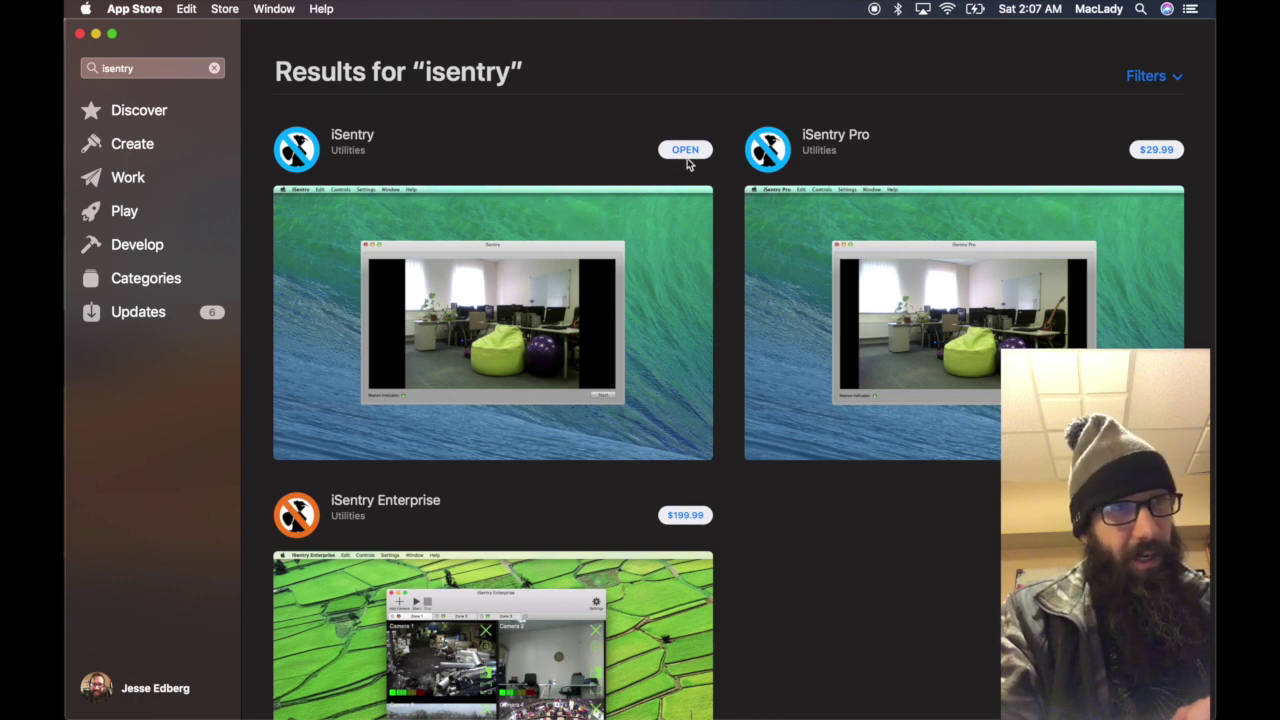
left_click(686, 151)
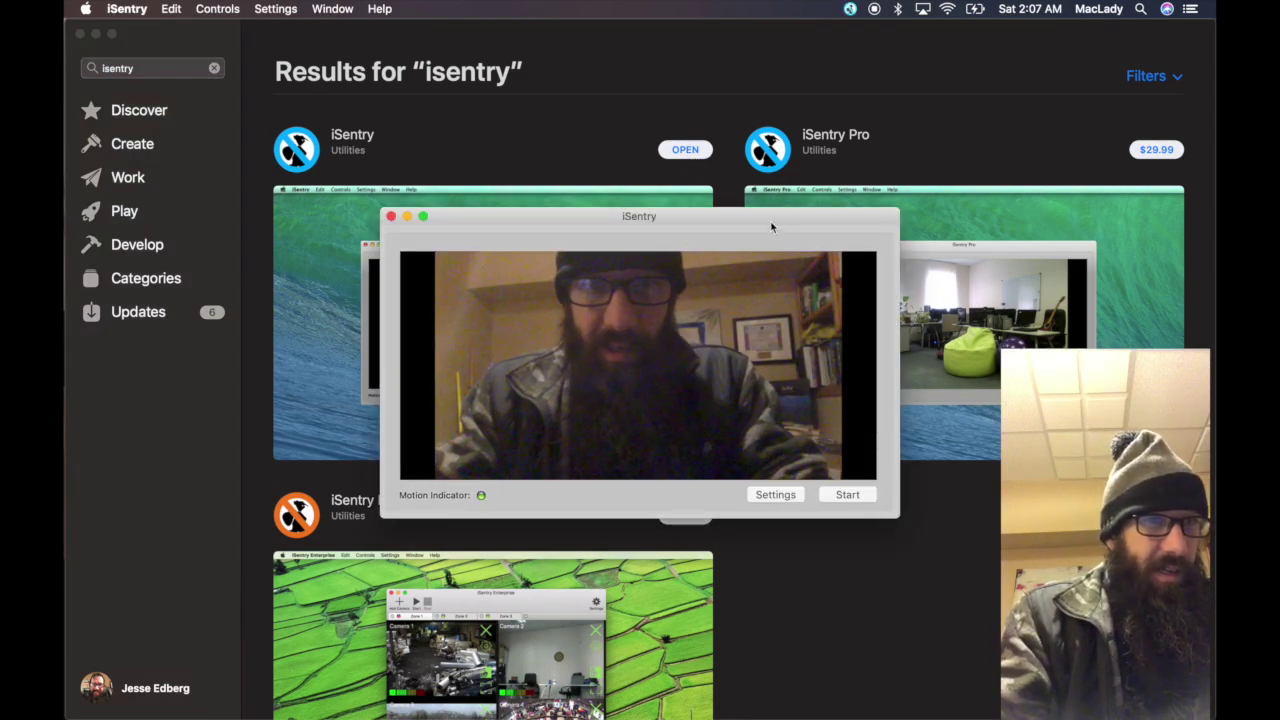
left_click_drag(768, 228, 587, 186)
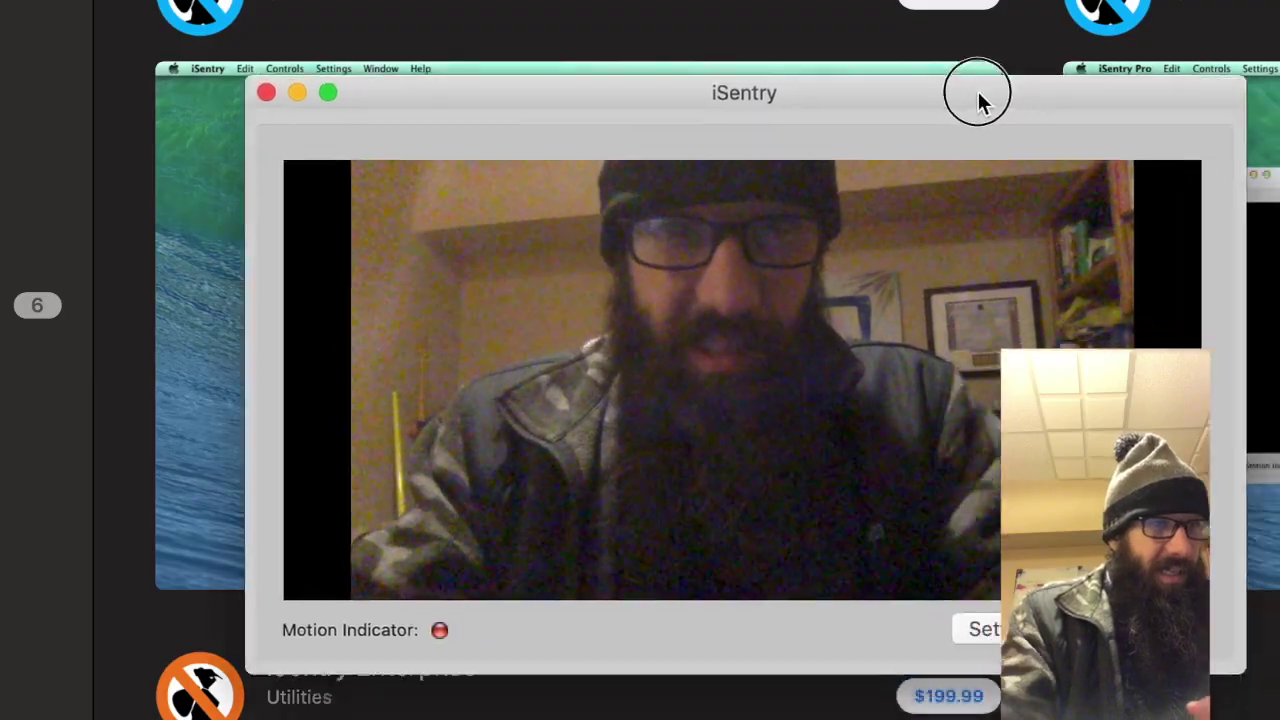
left_click_drag(757, 57, 757, 55)
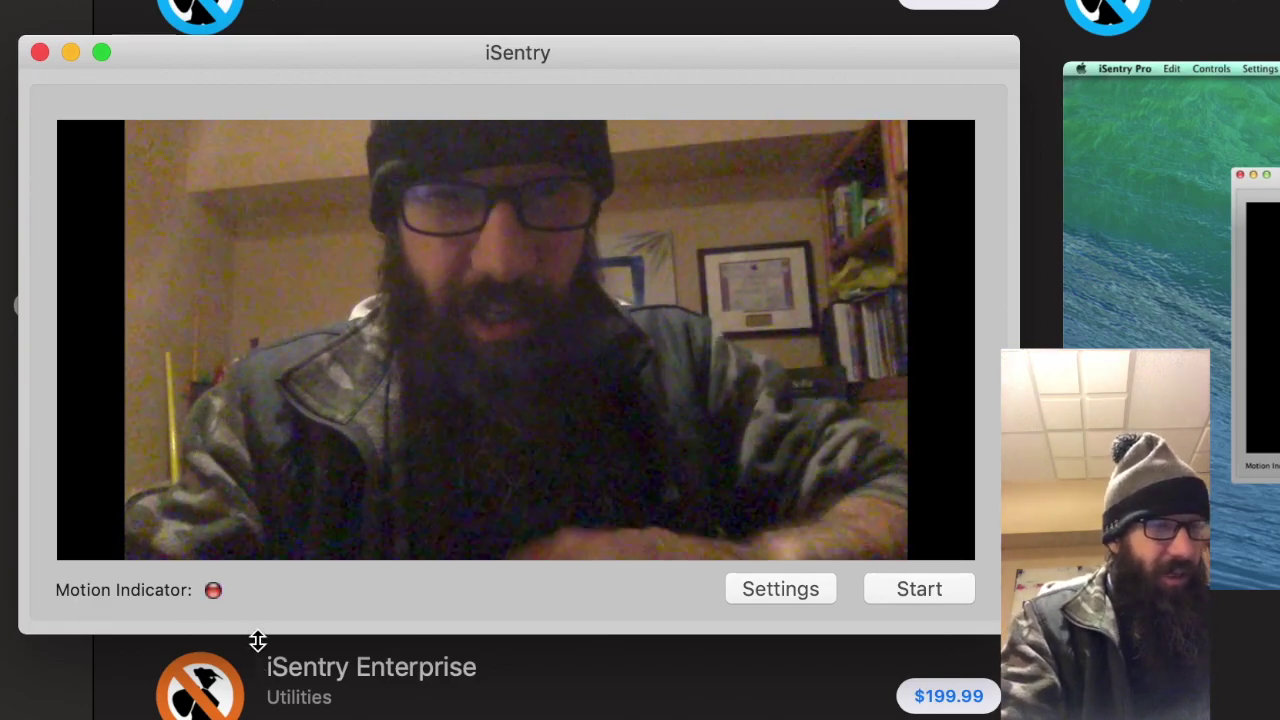
Open the iSentry preferences and set the detection start delay to 5 seconds.
left_click(779, 590)
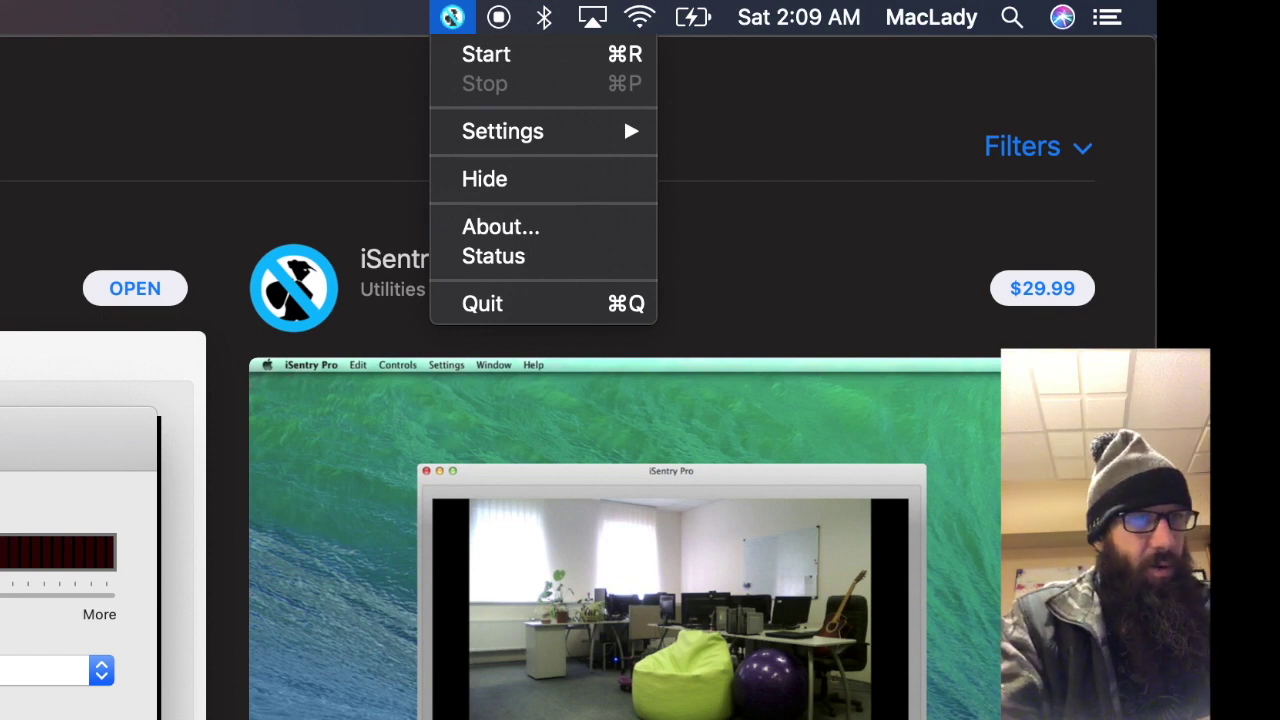
key("Escape")
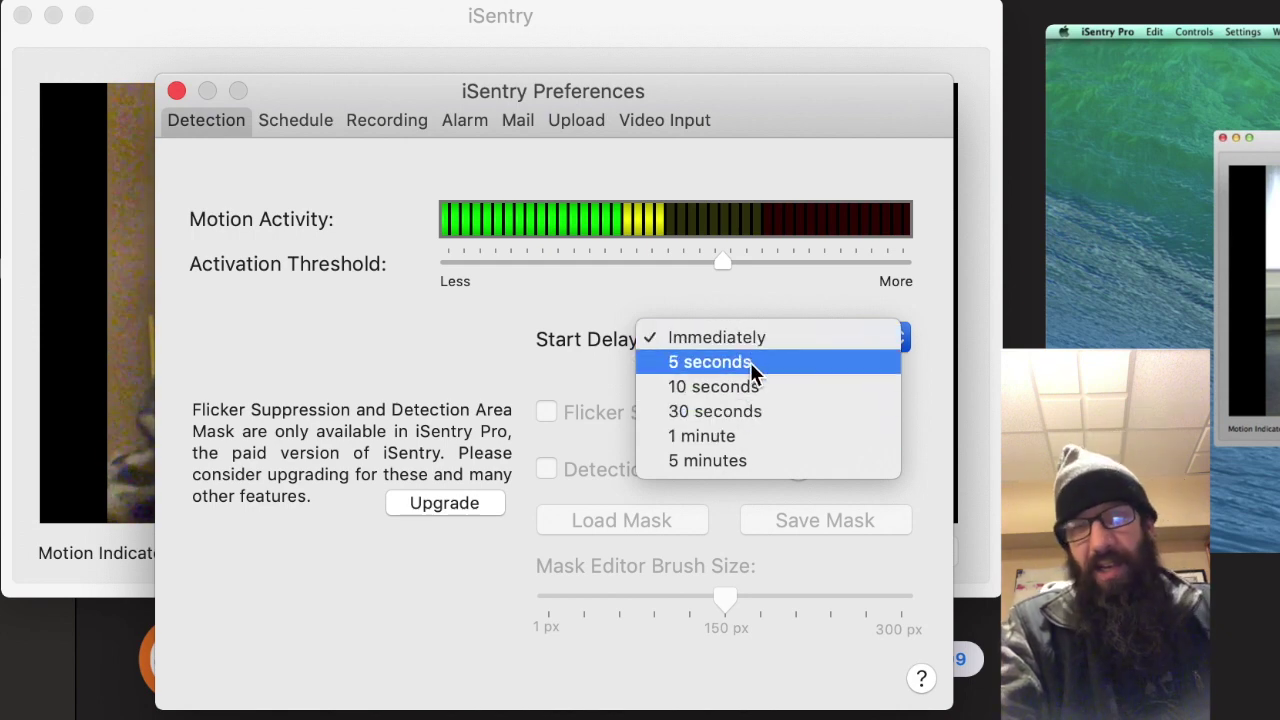
left_click(752, 371)
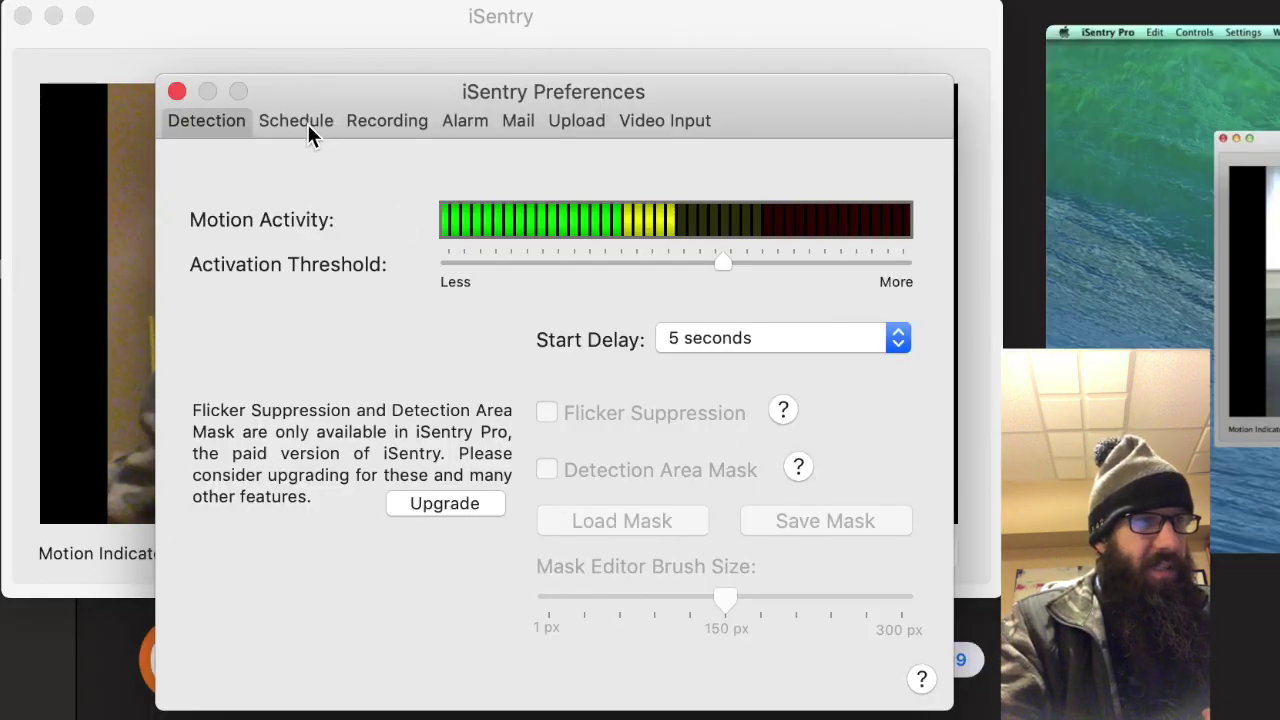
Review the auto-start choices and try Basic Schedule in the schedule preferences, then return to No Schedule.
left_click(307, 124)
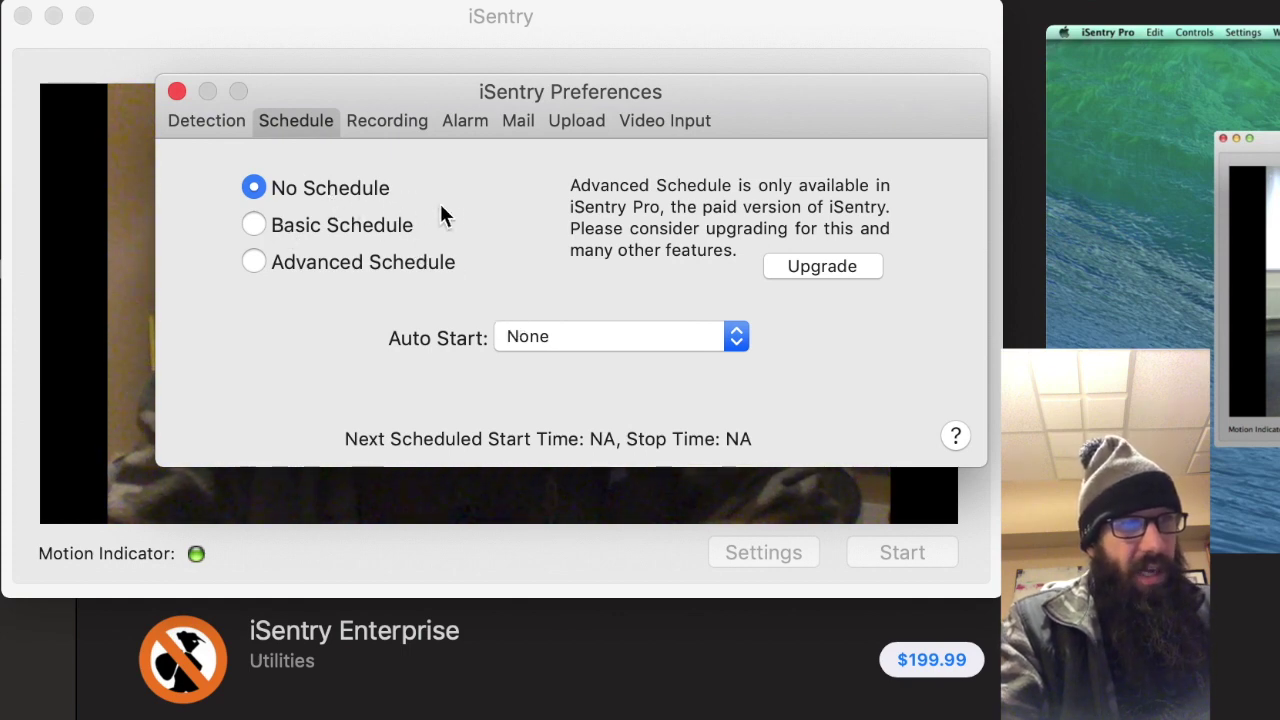
left_click(617, 335)
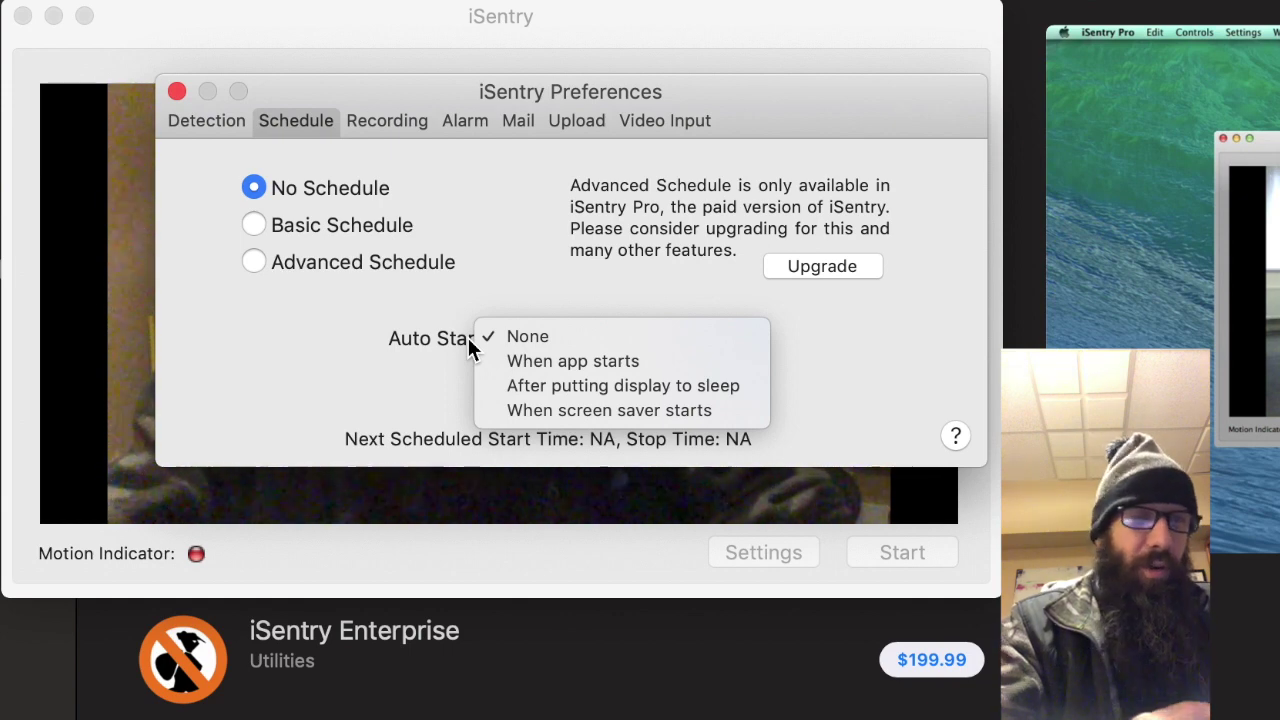
left_click(253, 224)
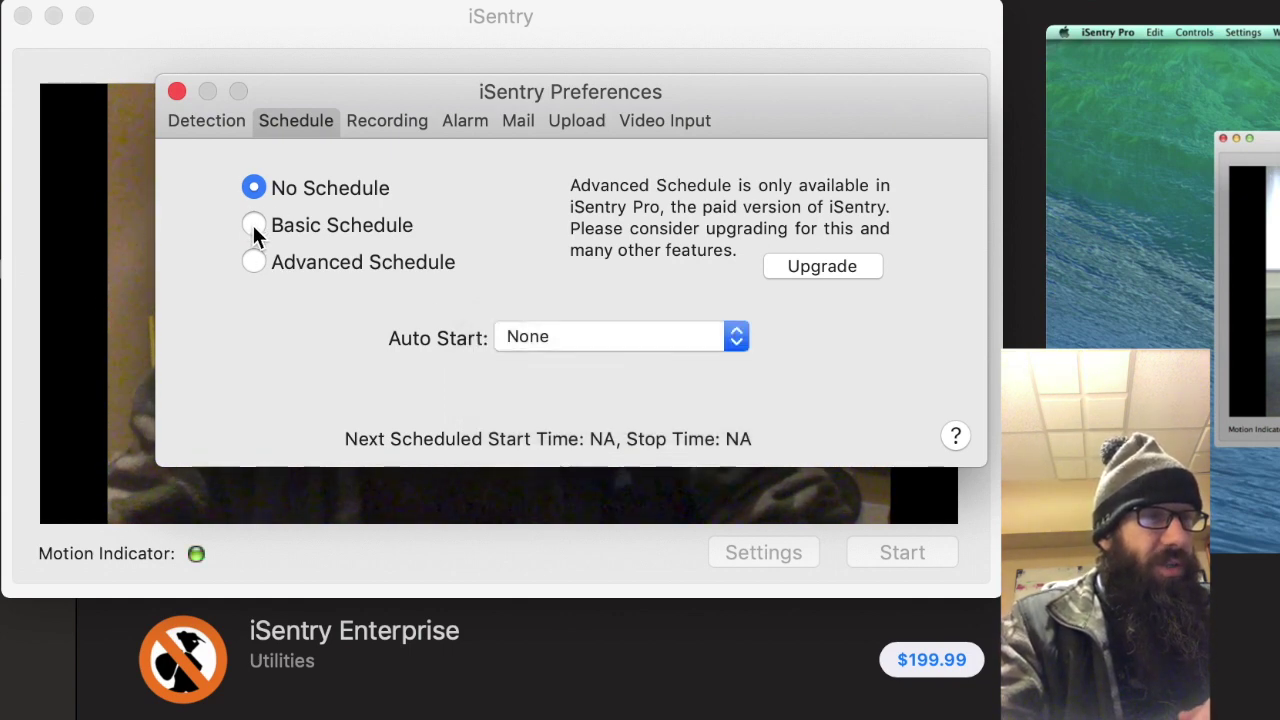
left_click(253, 224)
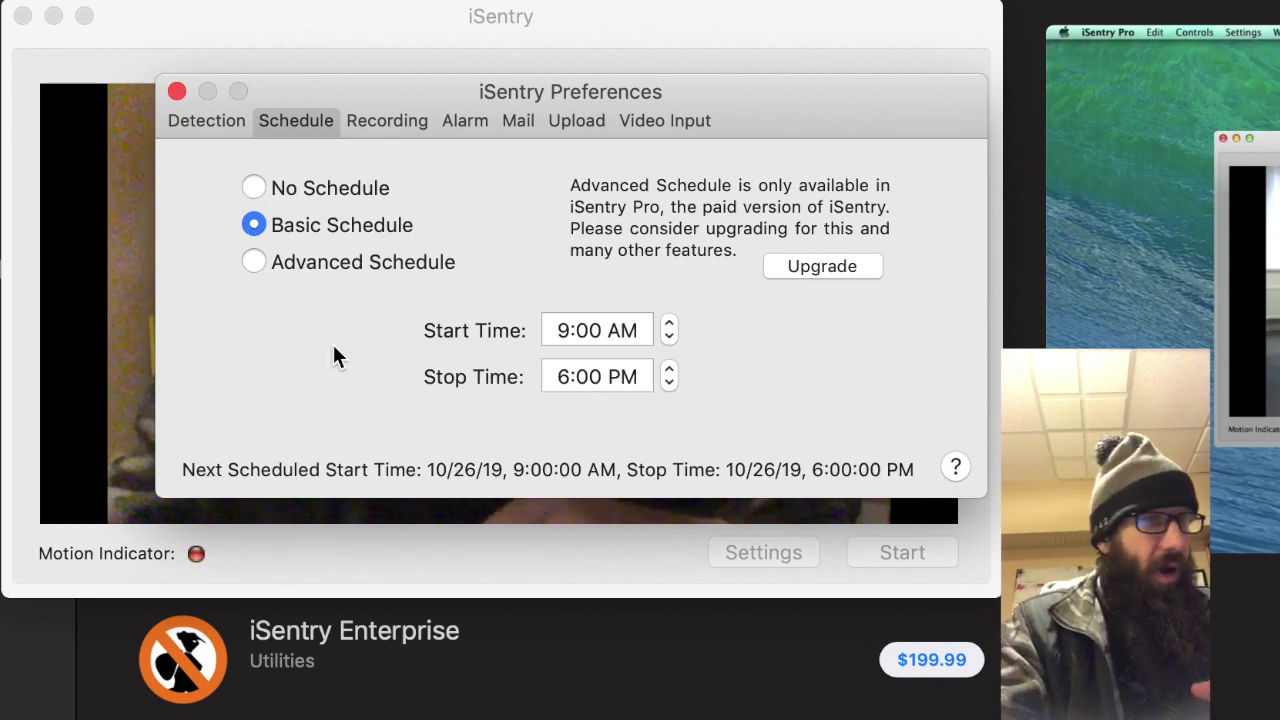
left_click(253, 190)
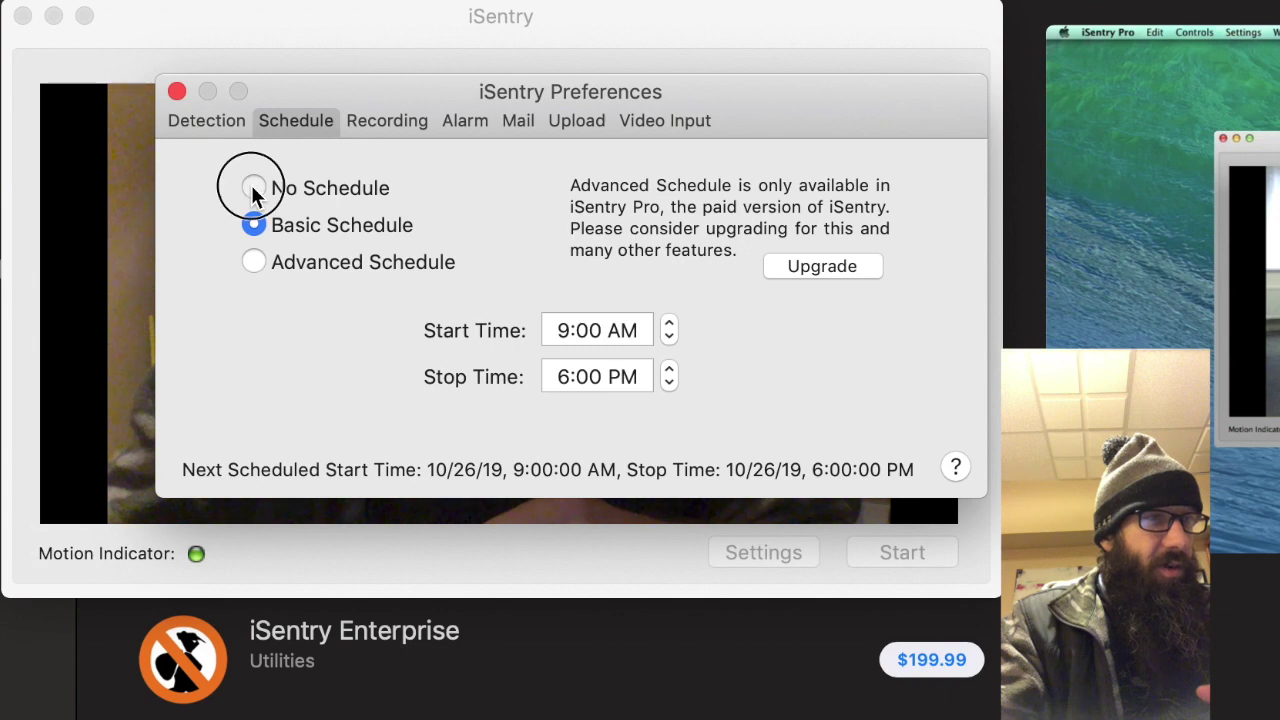
Check the video resolution choices and try Photo Recording in the recording preferences, then switch back to Video Recording.
left_click(385, 124)
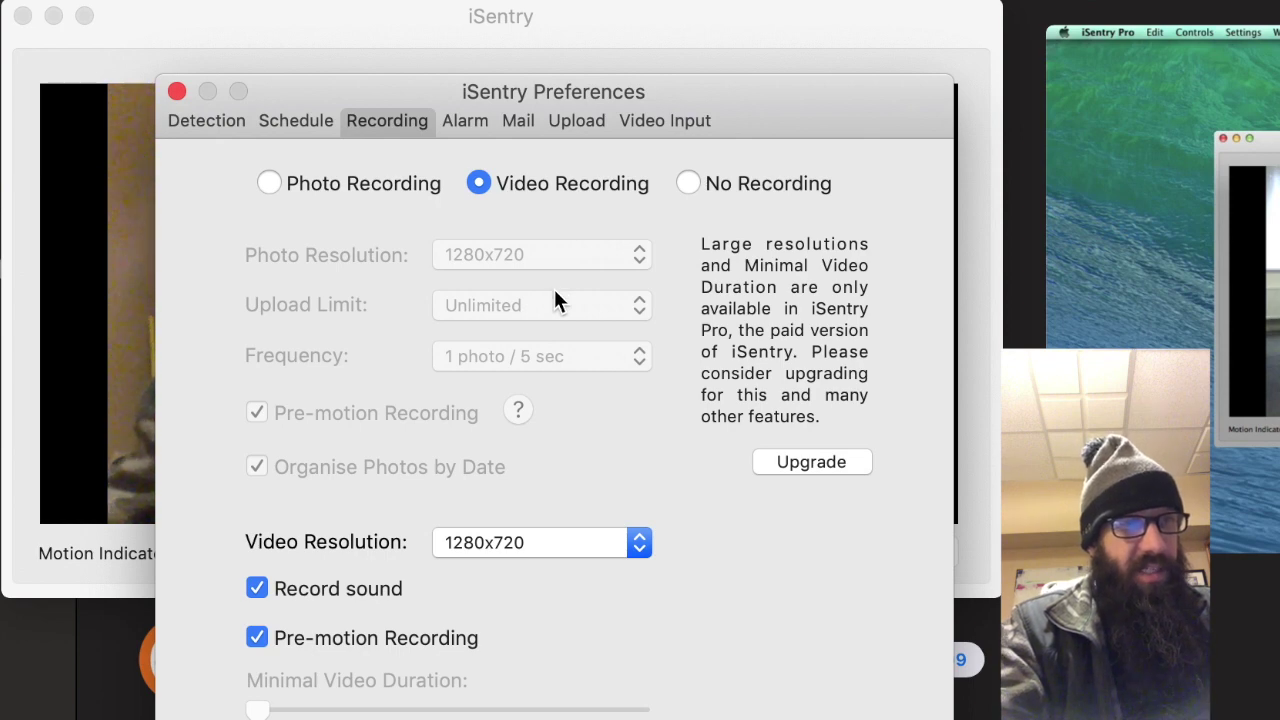
left_click(494, 543)
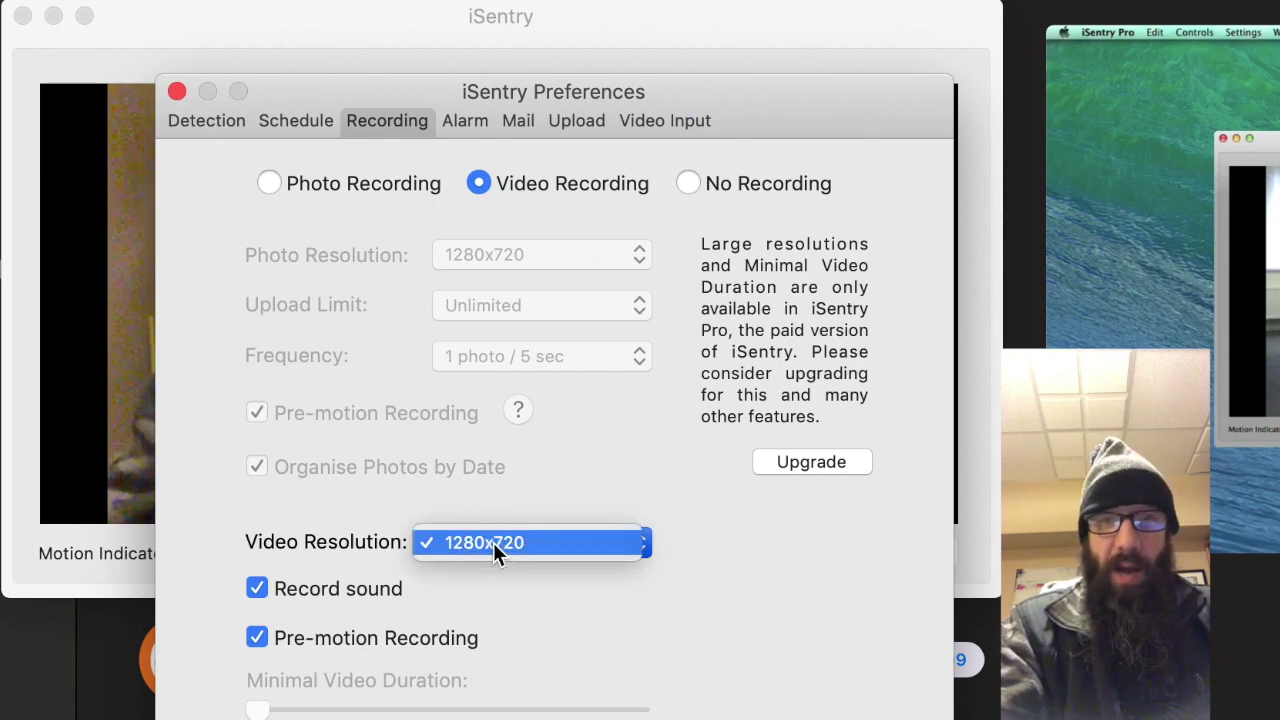
left_click(277, 180)
left_click(273, 183)
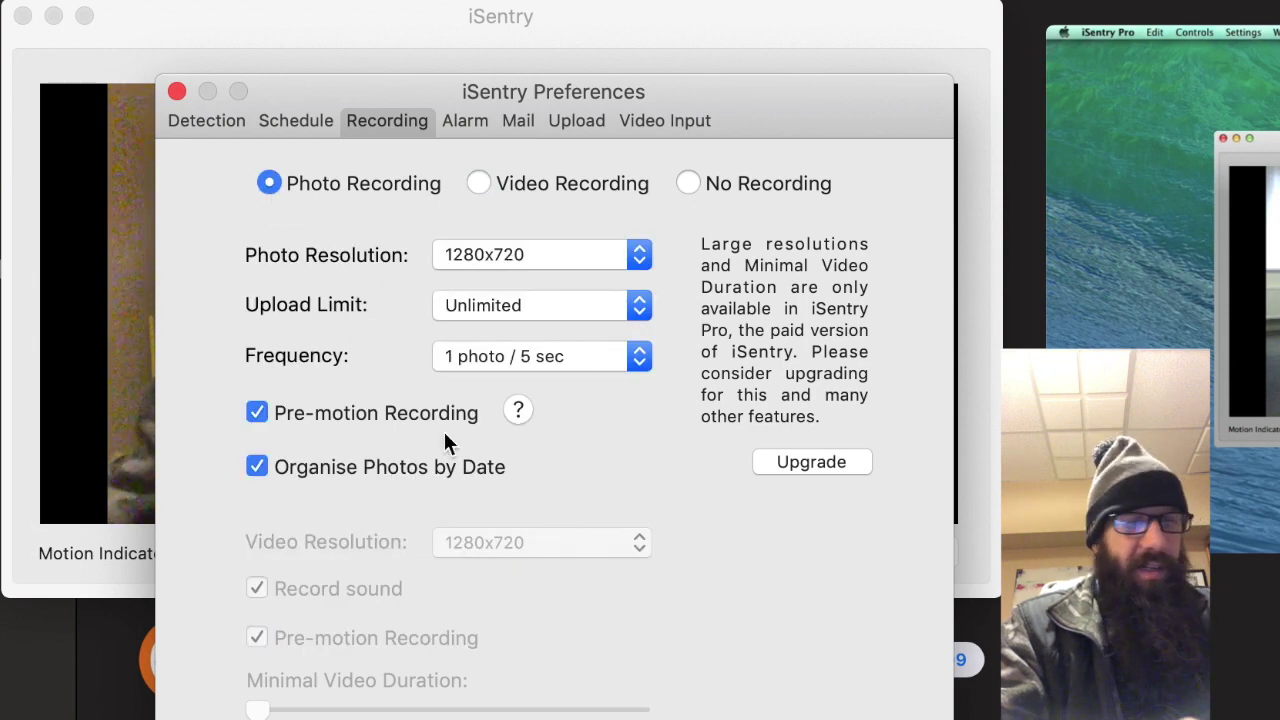
left_click(479, 186)
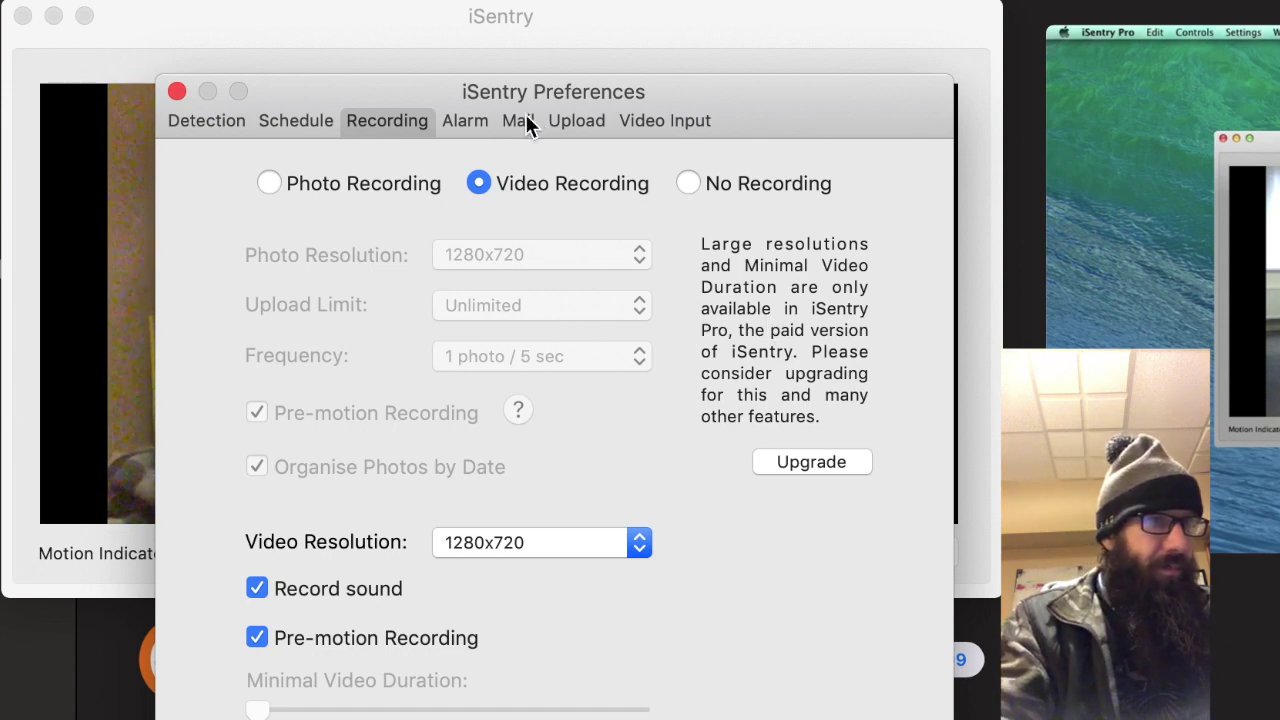
Review the delay choices in the alarm preferences, keeping the alarm delay at Immediately.
left_click(474, 124)
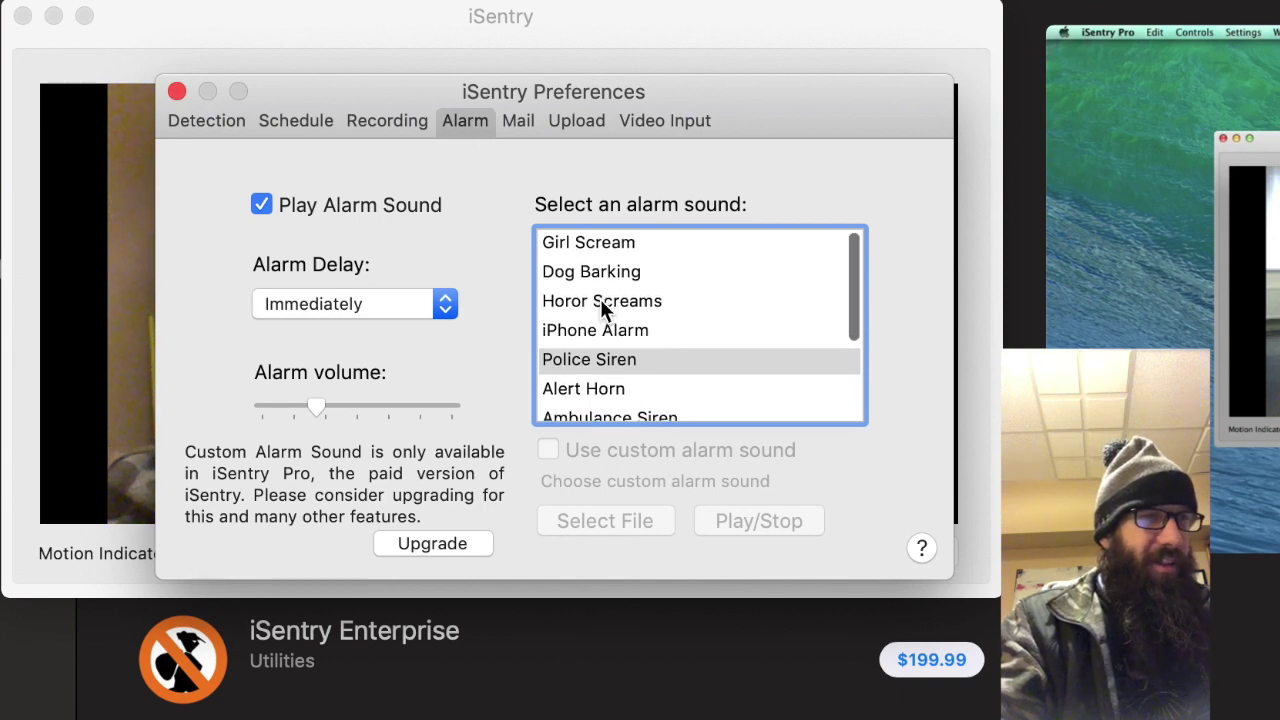
left_click(311, 304)
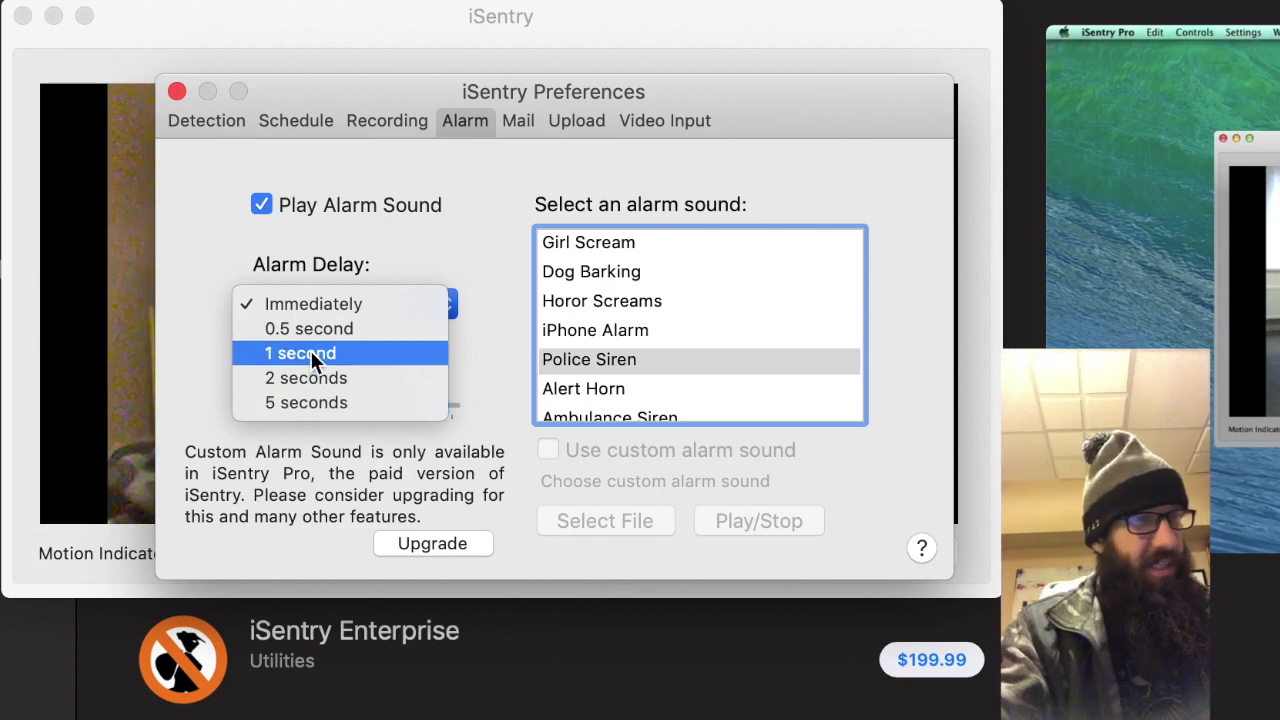
left_click(306, 305)
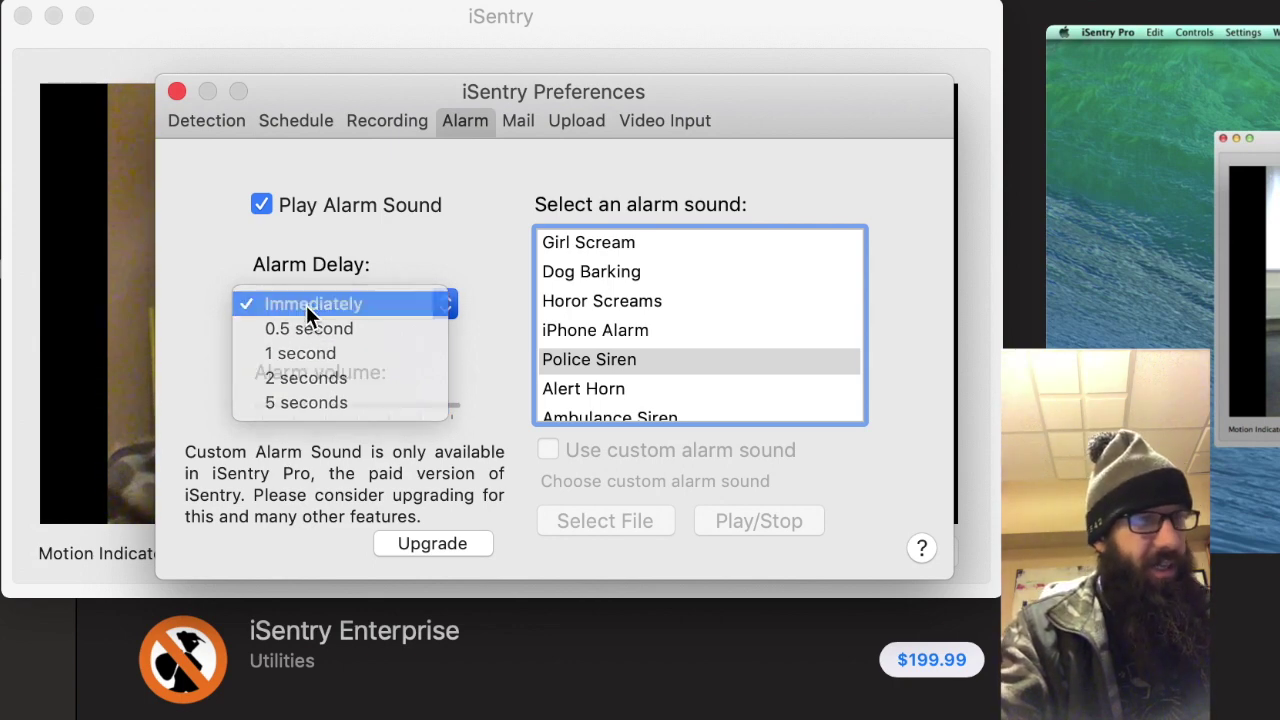
Preview the available alarm sounds one after another, from Girl Scream through Air Raid Siren.
left_click(612, 242)
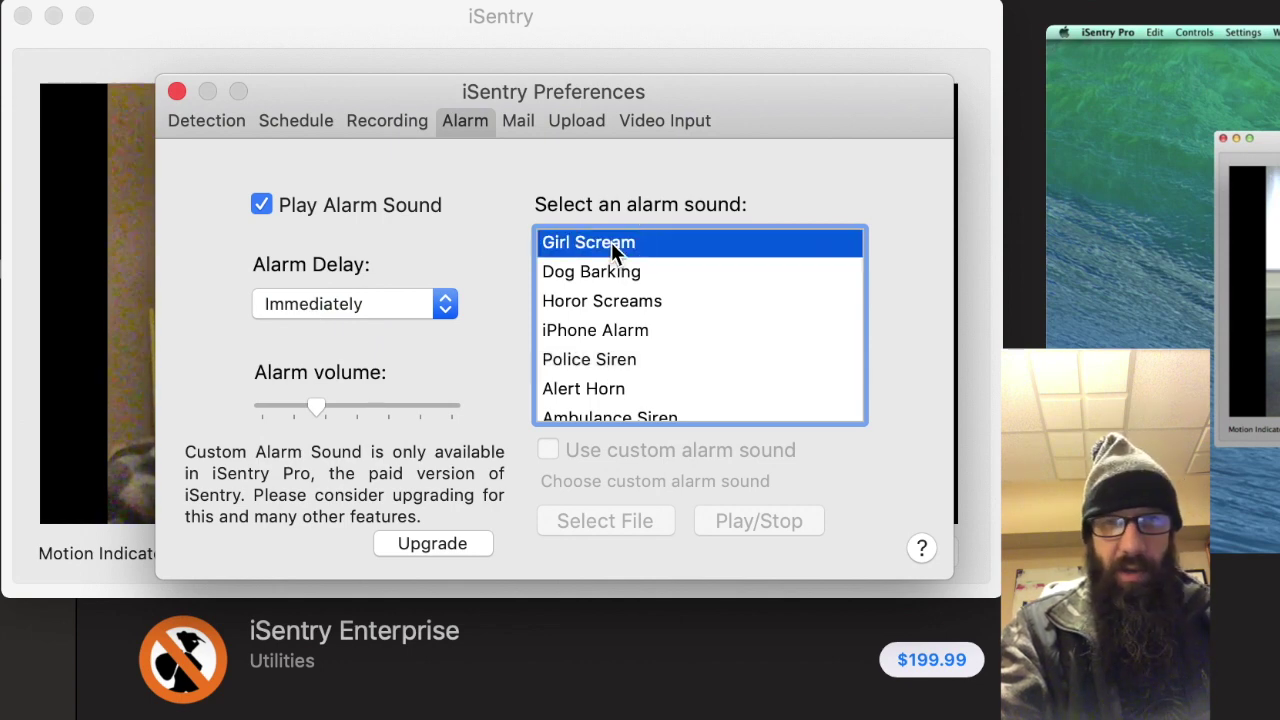
left_click(611, 273)
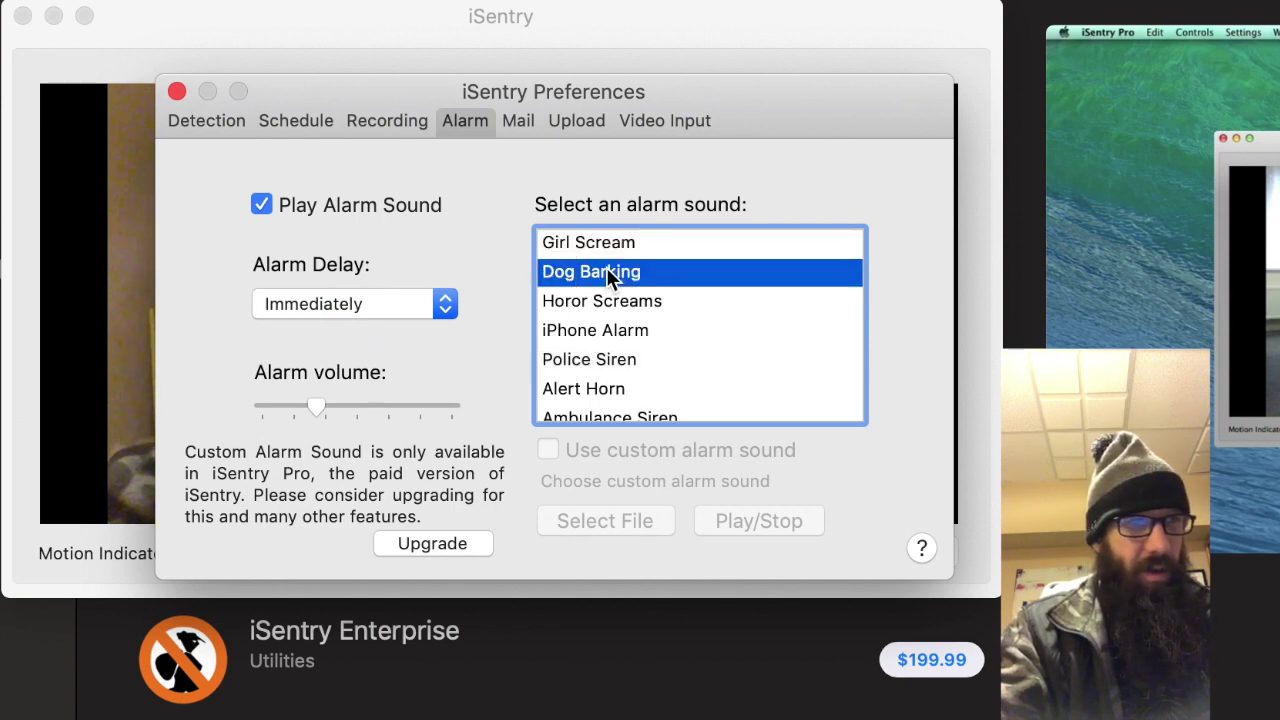
left_click(607, 304)
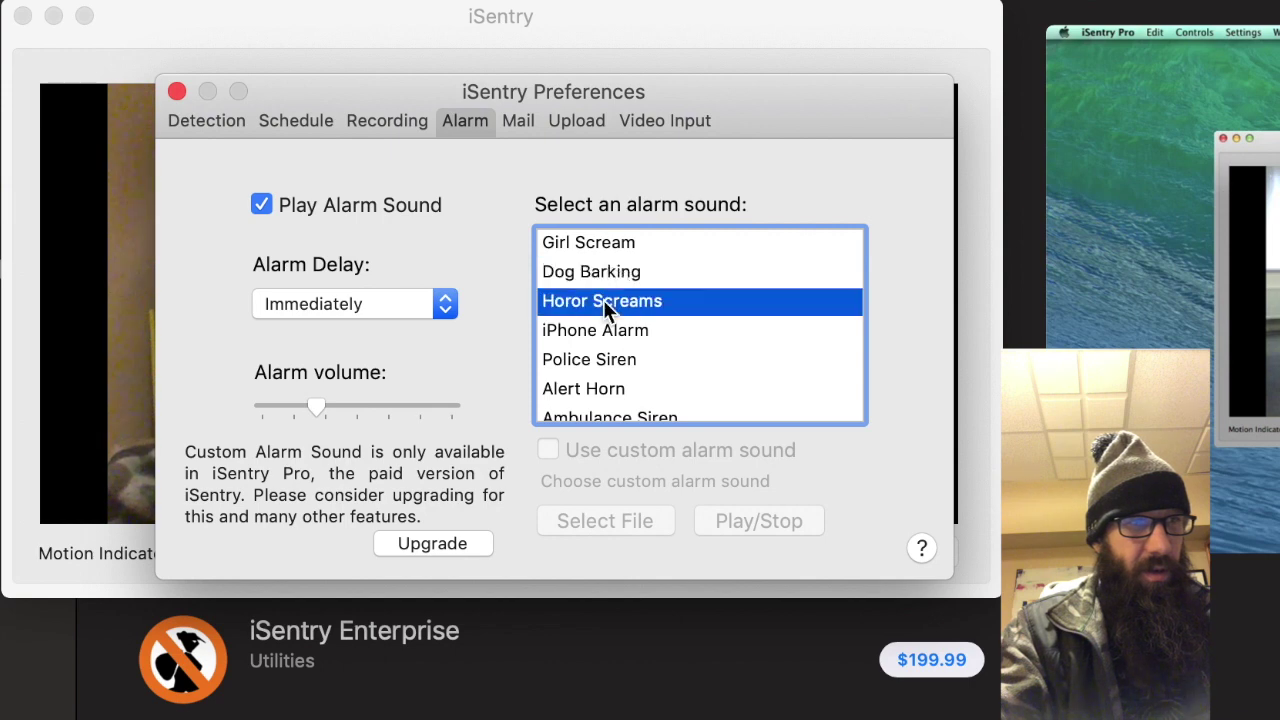
scroll(609, 340, "down", 3)
scroll(609, 340, "up", 2)
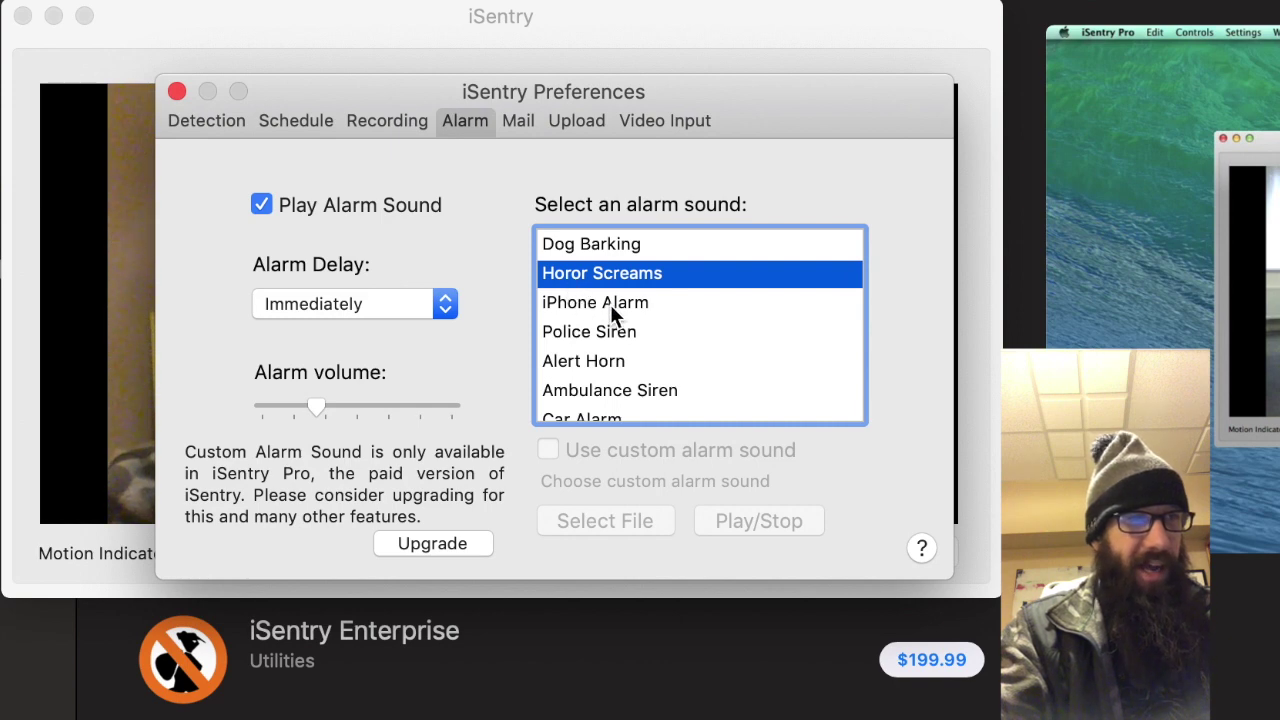
left_click(591, 312)
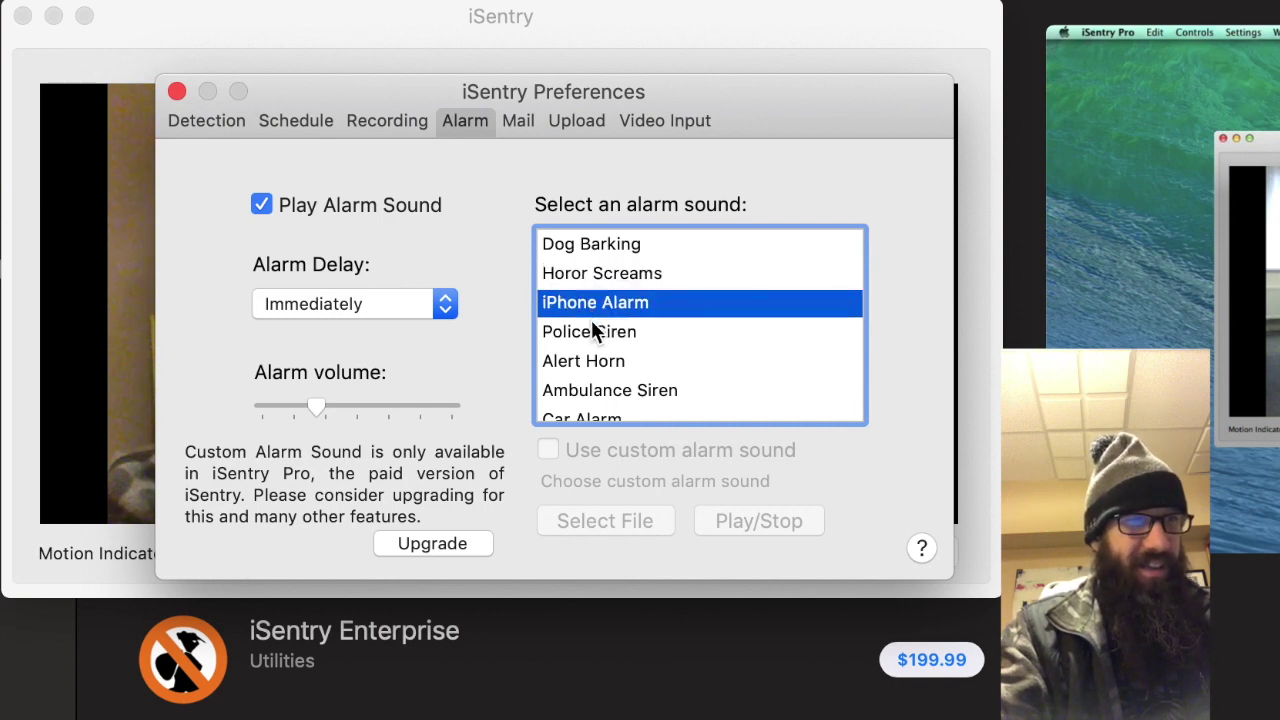
left_click(583, 336)
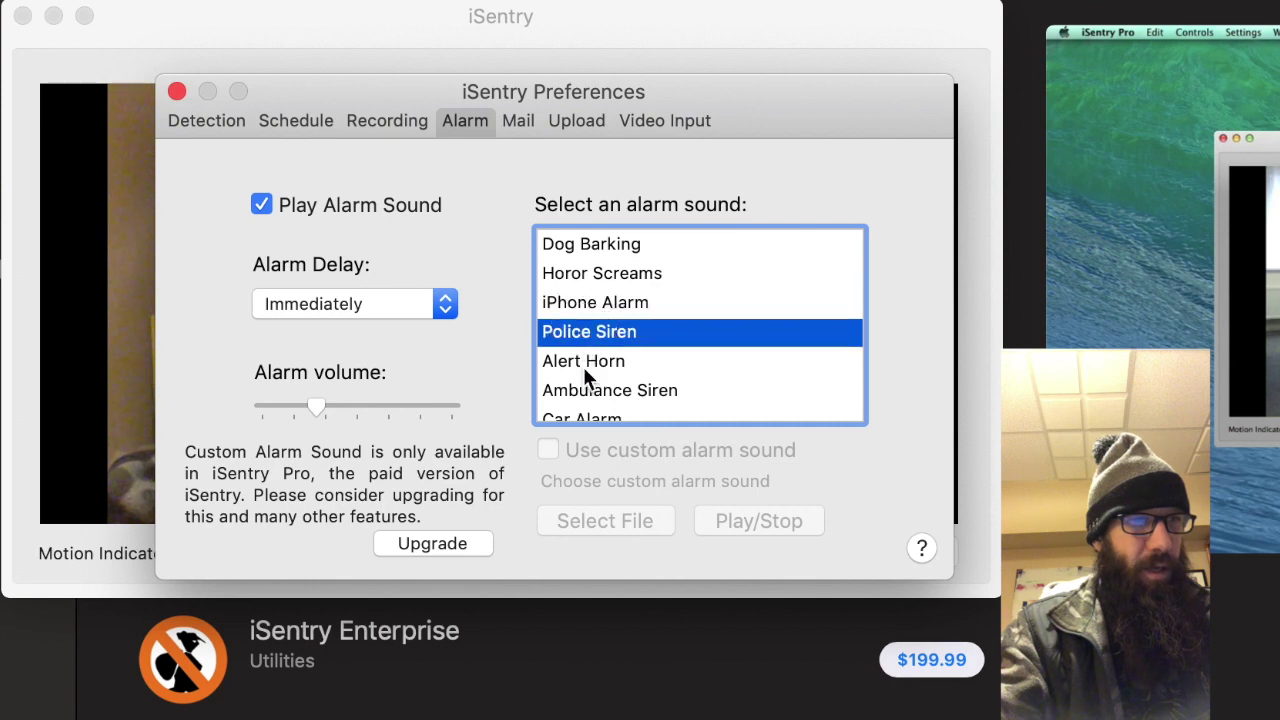
left_click(590, 362)
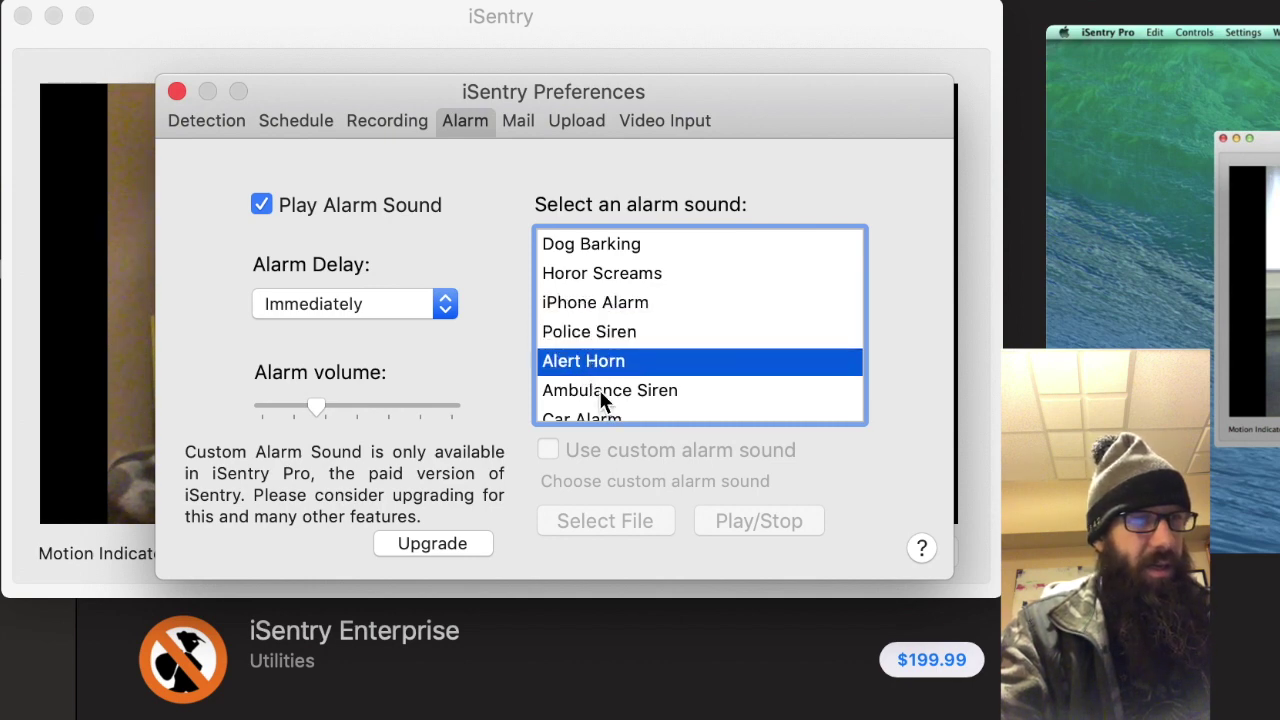
left_click(600, 392)
scroll(600, 398, "down", 2)
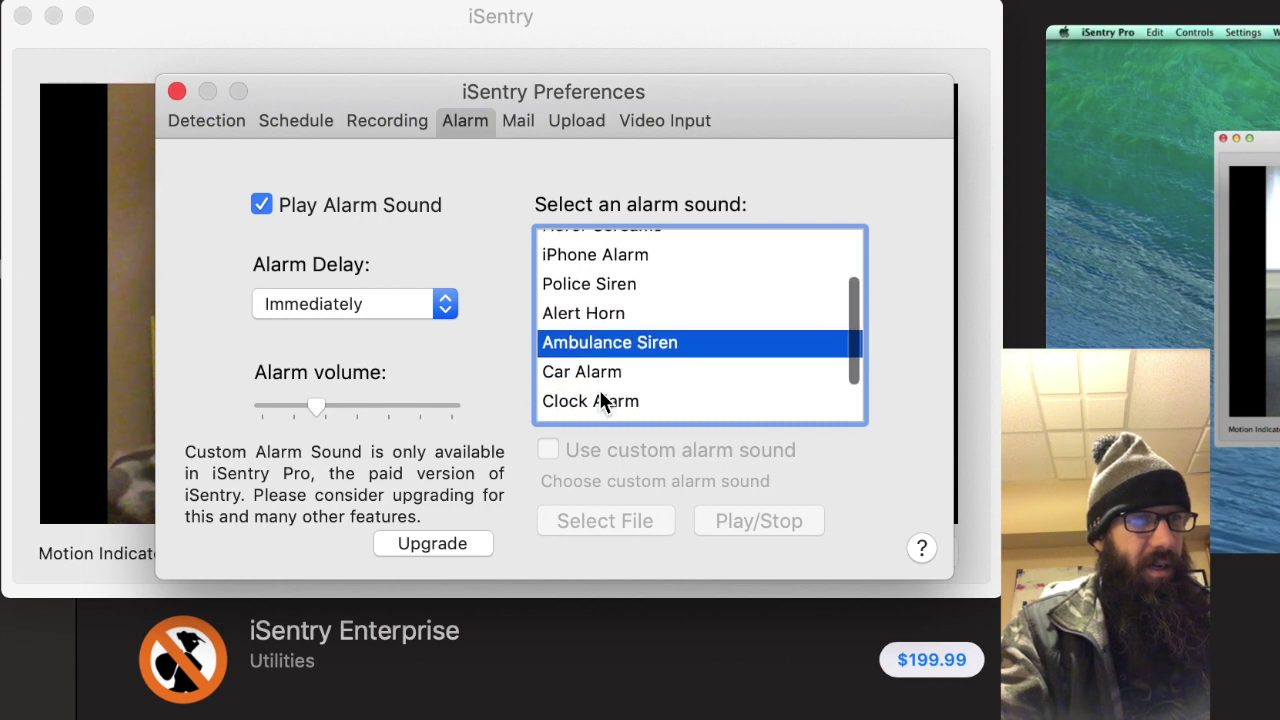
scroll(599, 390, "down", 1)
left_click(585, 321)
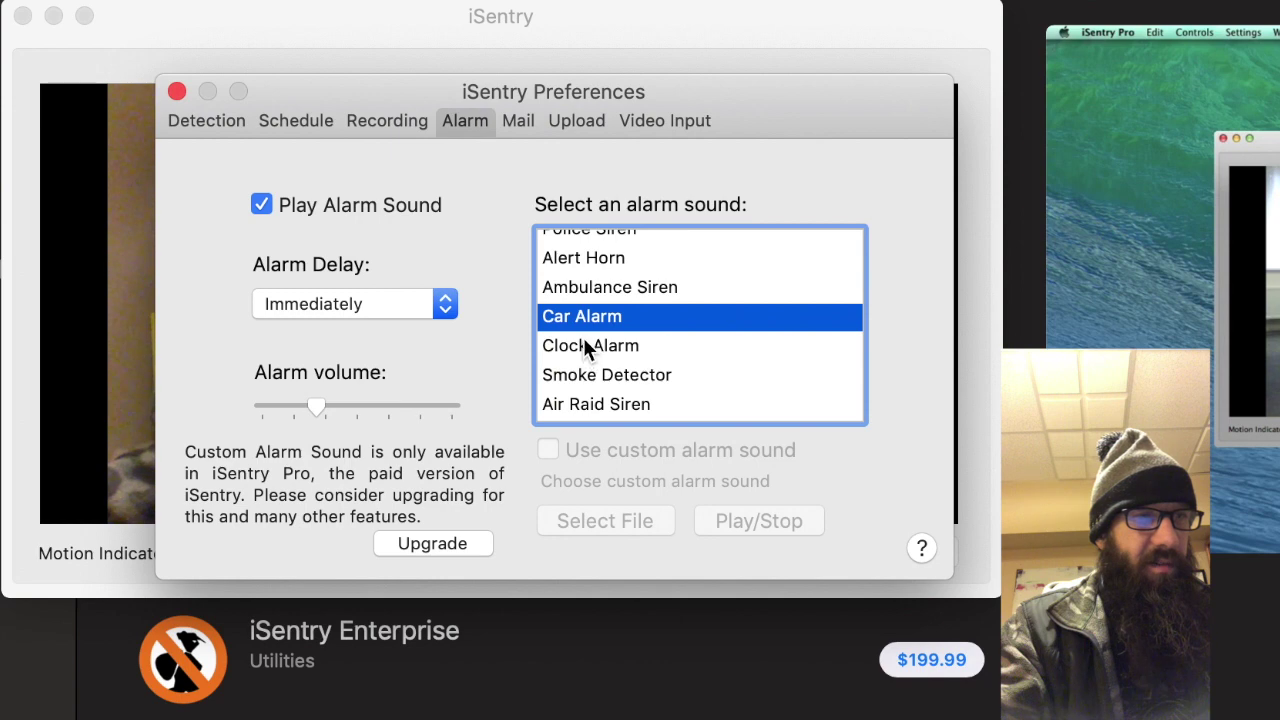
left_click(586, 348)
left_click(586, 376)
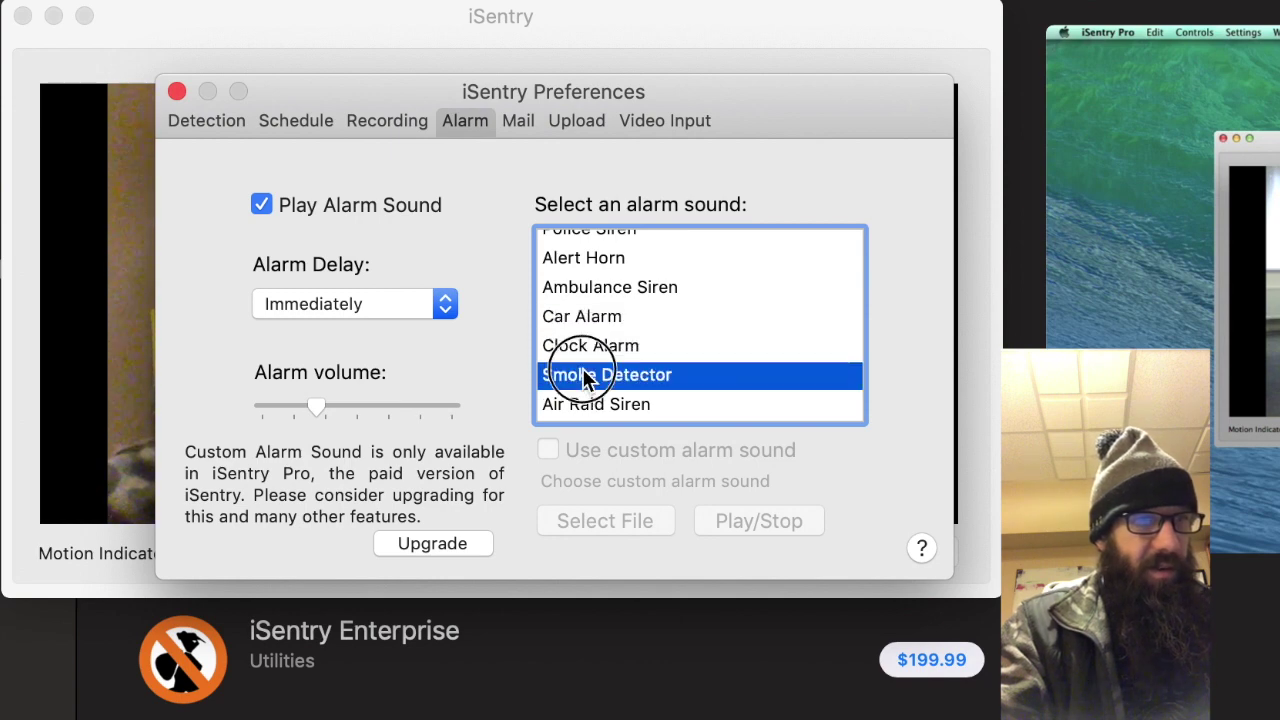
left_click(582, 404)
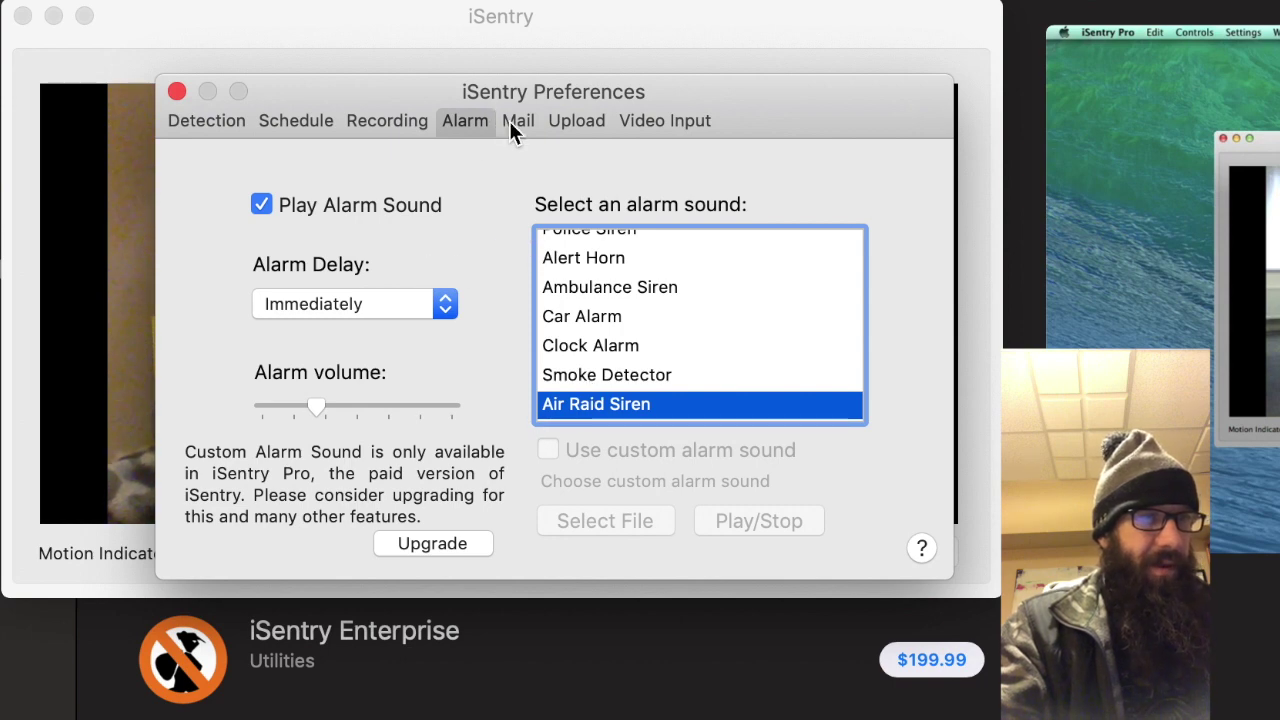
Sample Alert Horn again, then choose Girl Scream as the alarm sound.
left_click(574, 253)
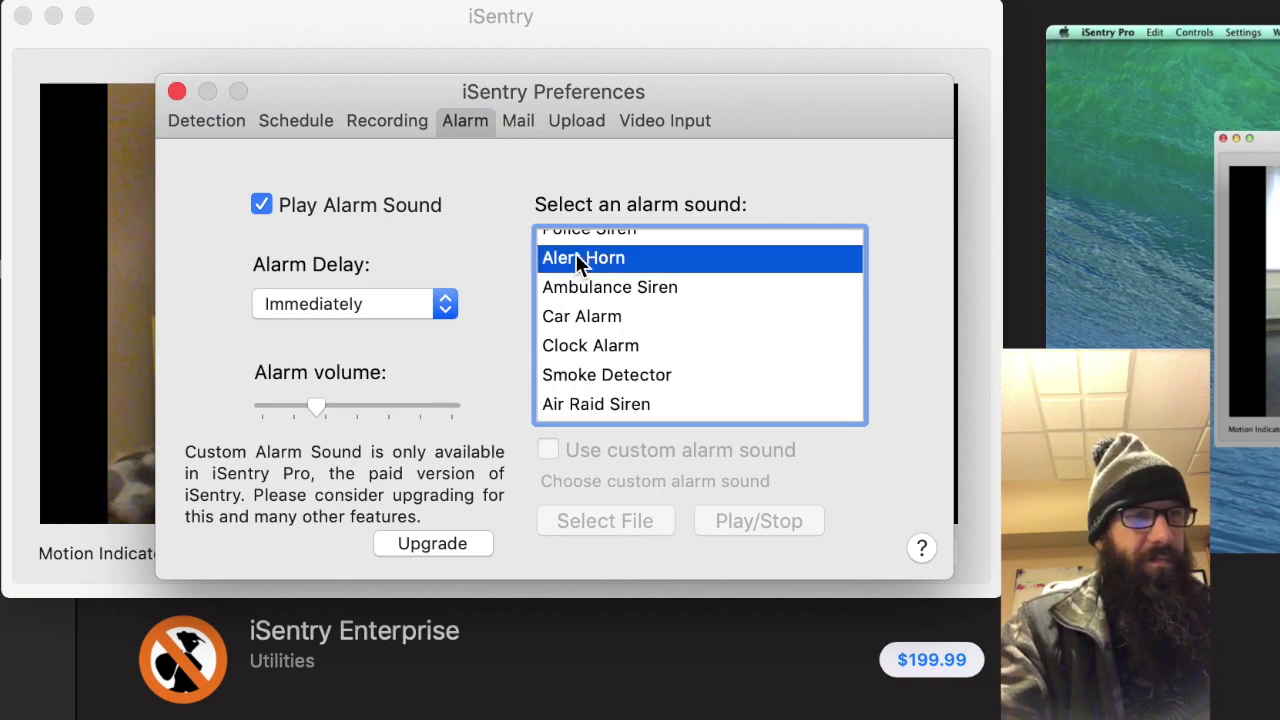
scroll(570, 250, "up", 3)
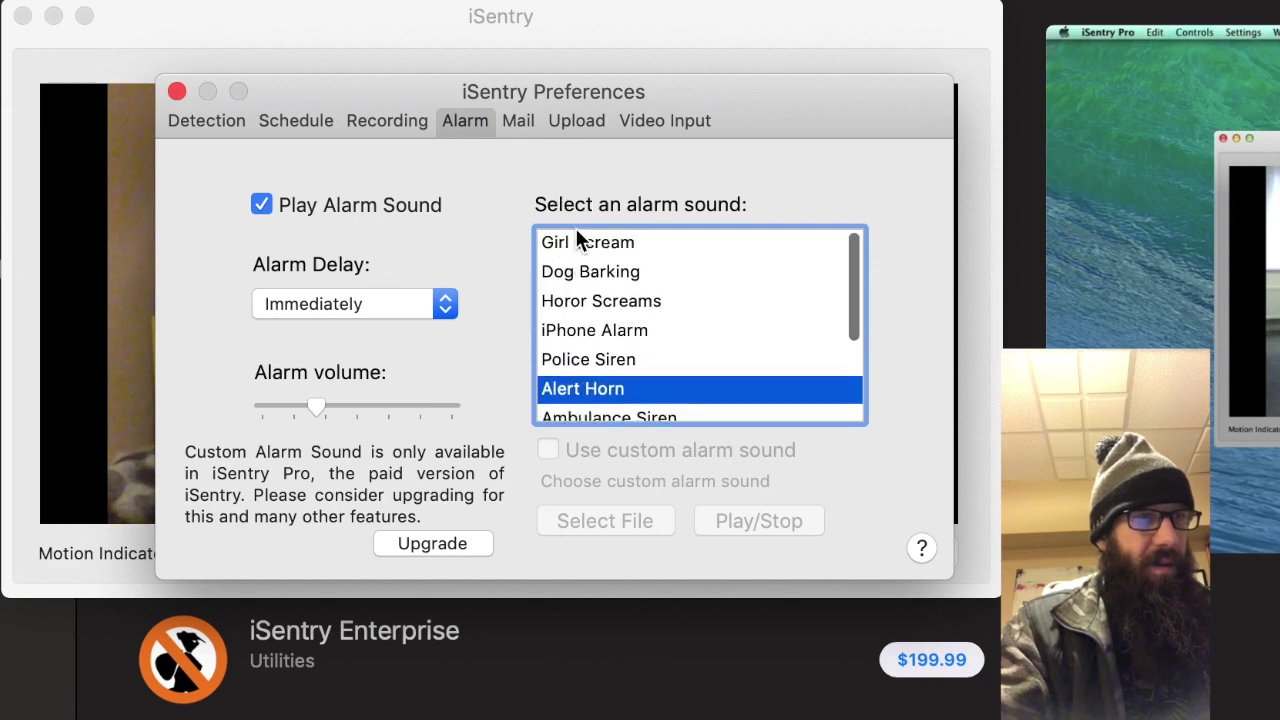
left_click(575, 243)
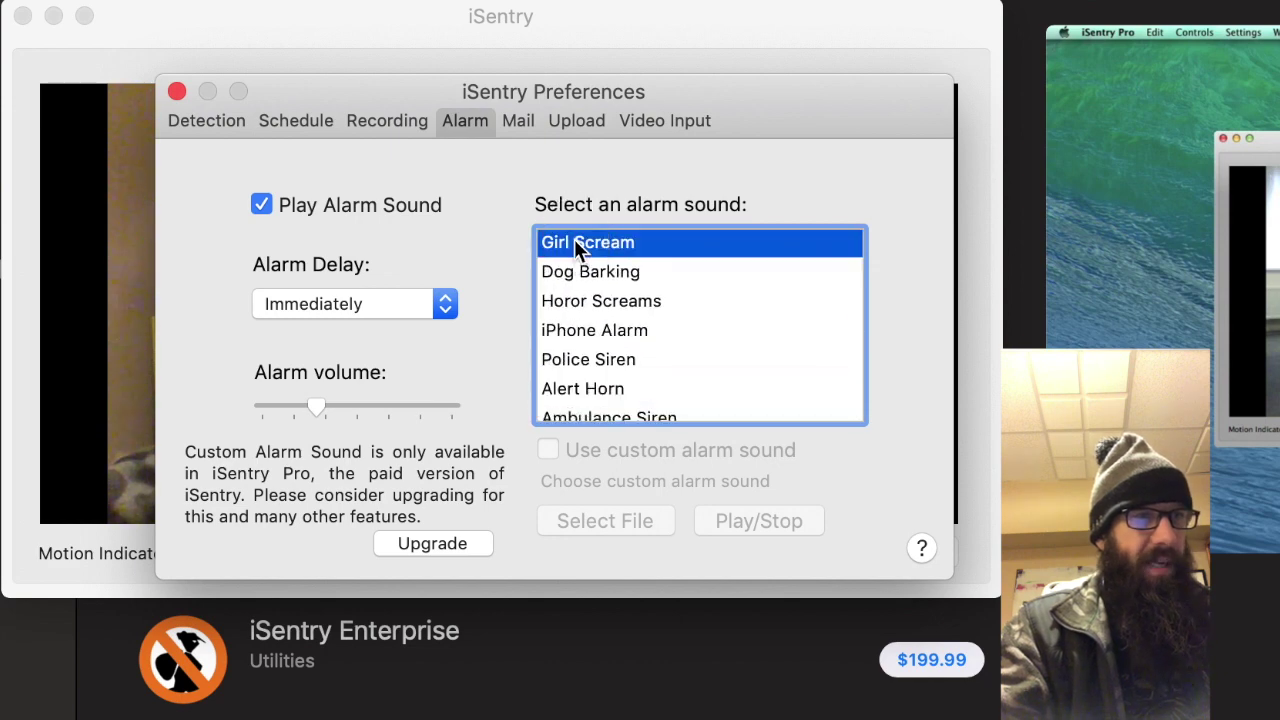
Switch Play Alarm Sound off and back on in the alarm preferences, and review the mail notification settings.
left_click(519, 121)
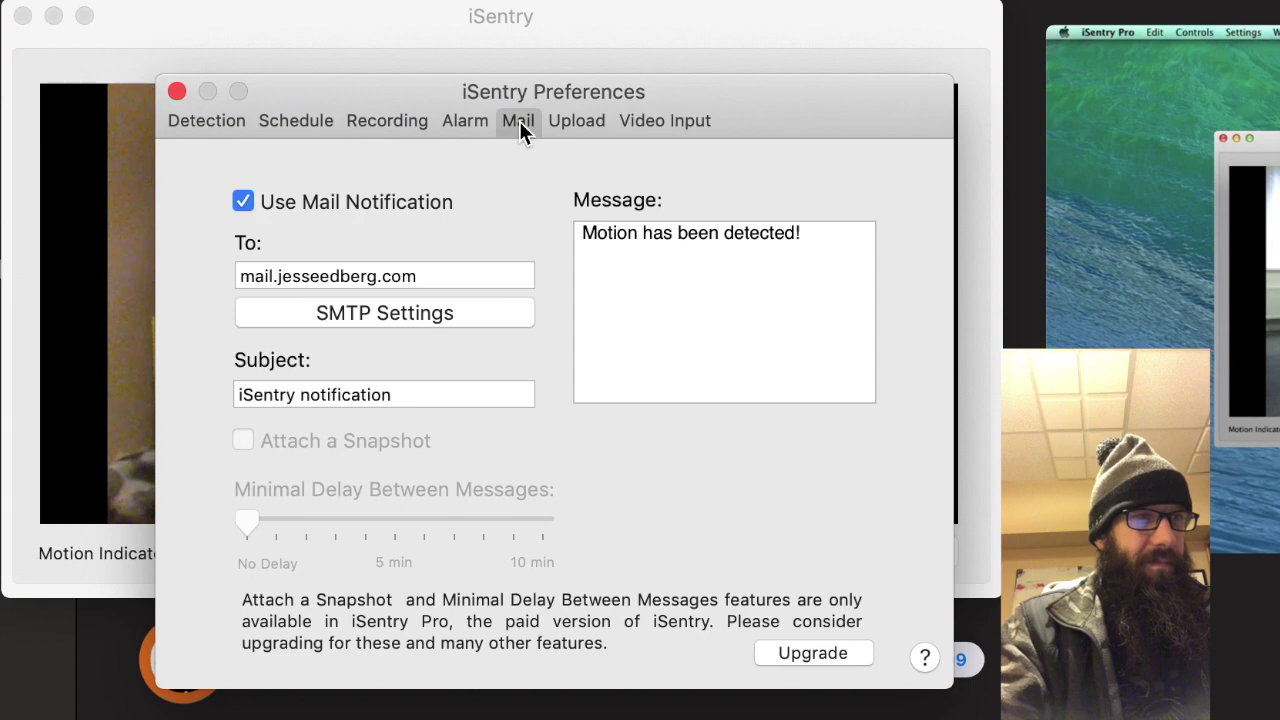
left_click(454, 116)
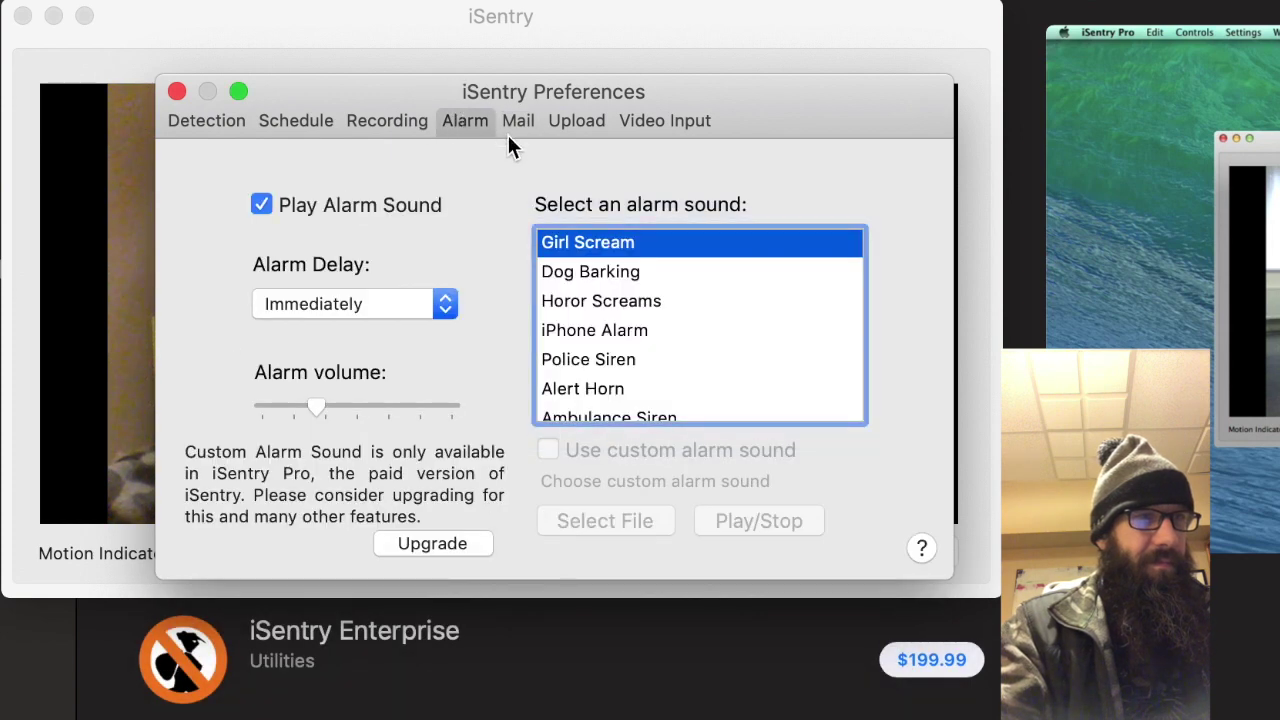
left_click(354, 198)
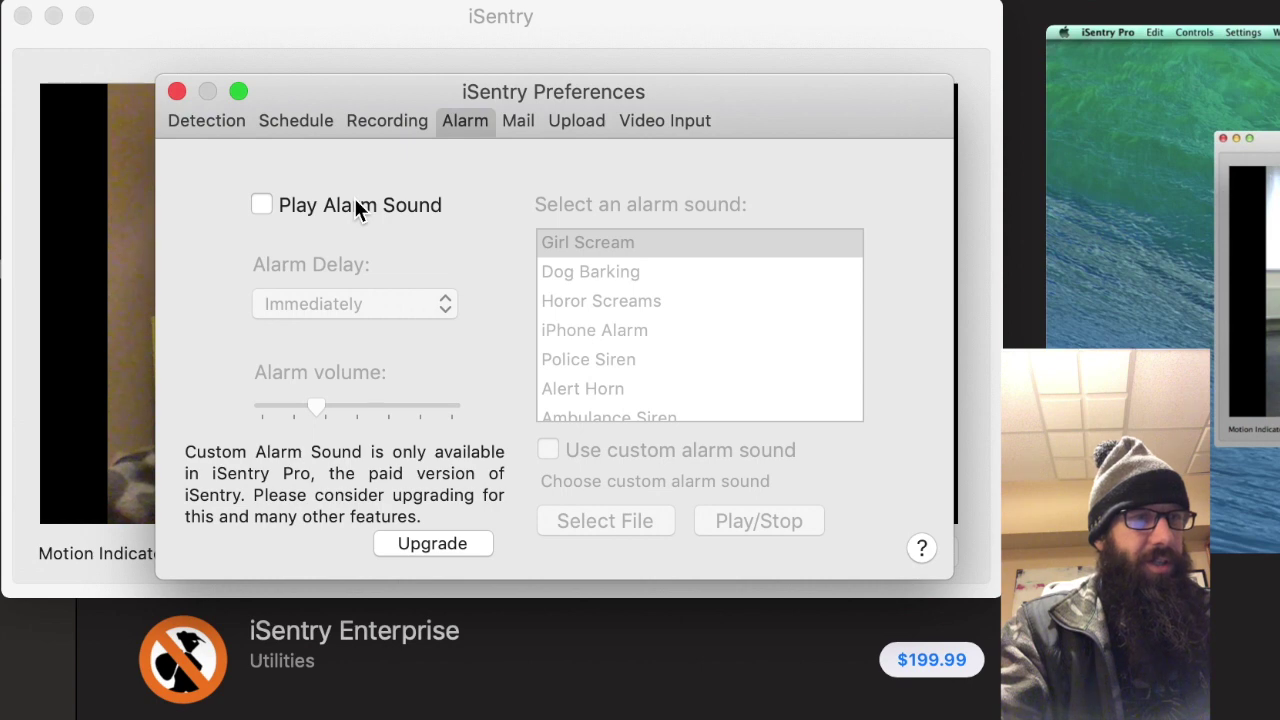
left_click(354, 198)
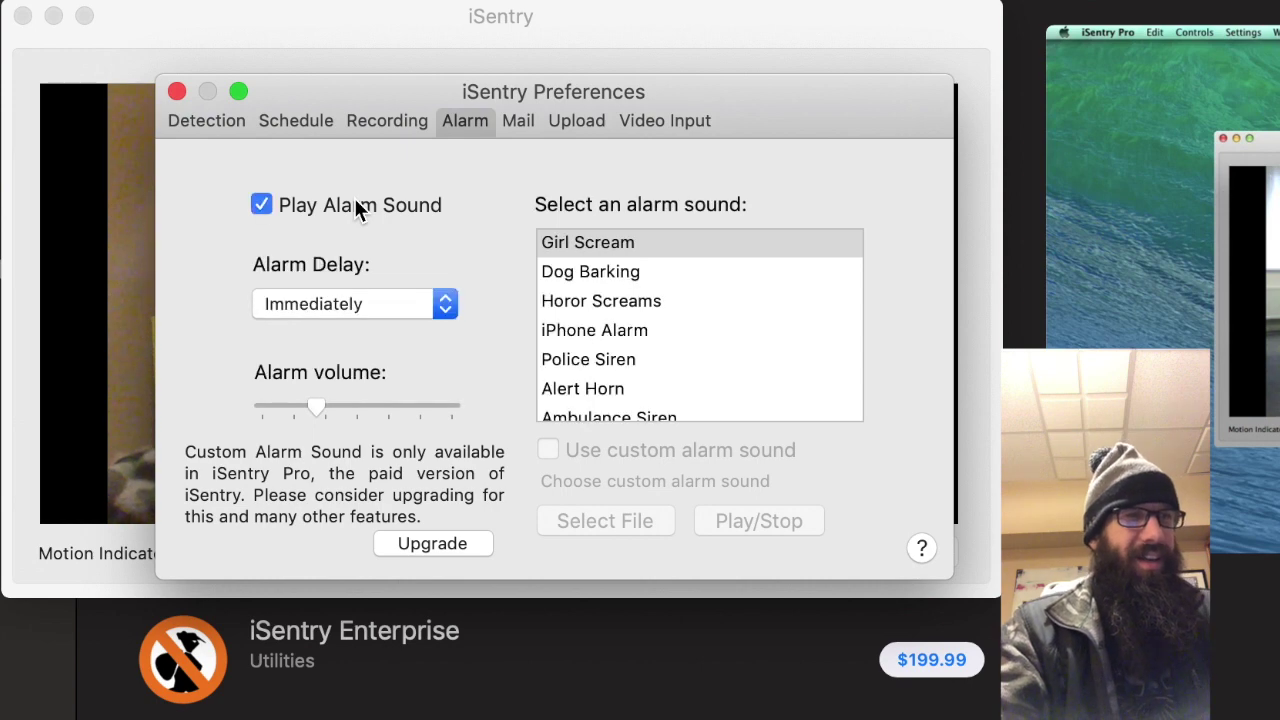
left_click(518, 122)
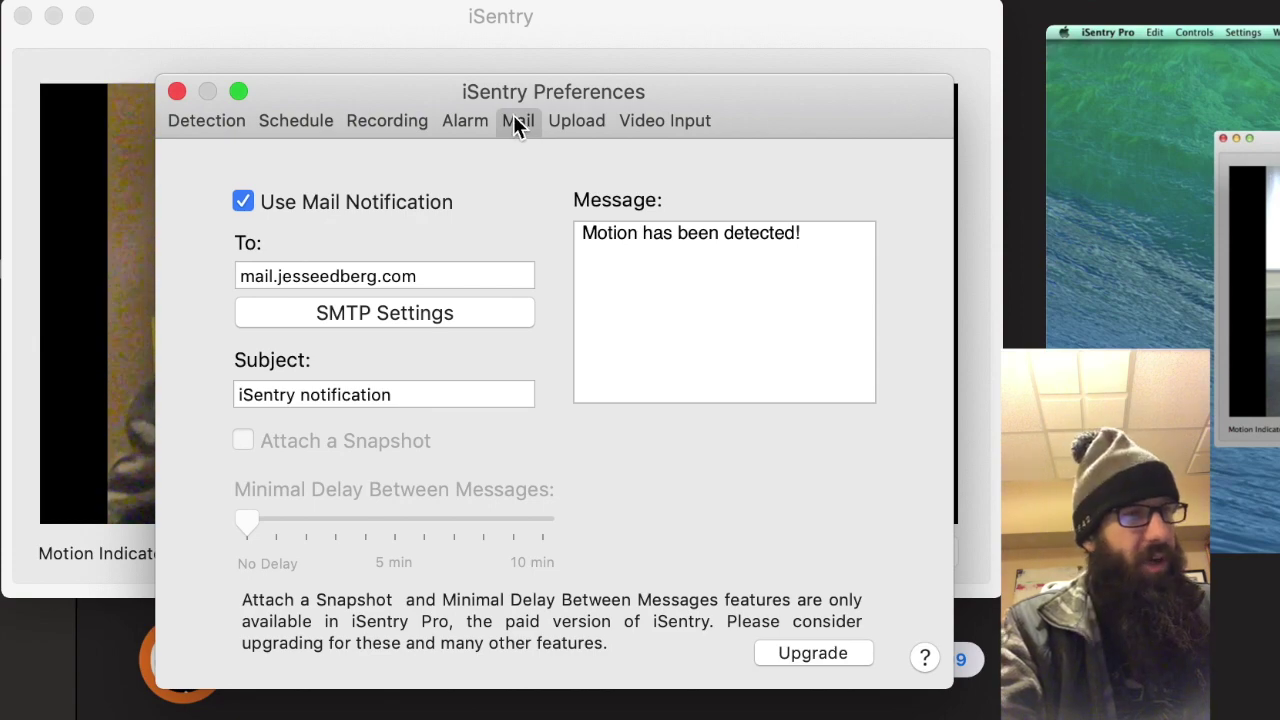
Set the upload folder to the SpyCamSecurityCam folder in iCloud Drive.
left_click(581, 119)
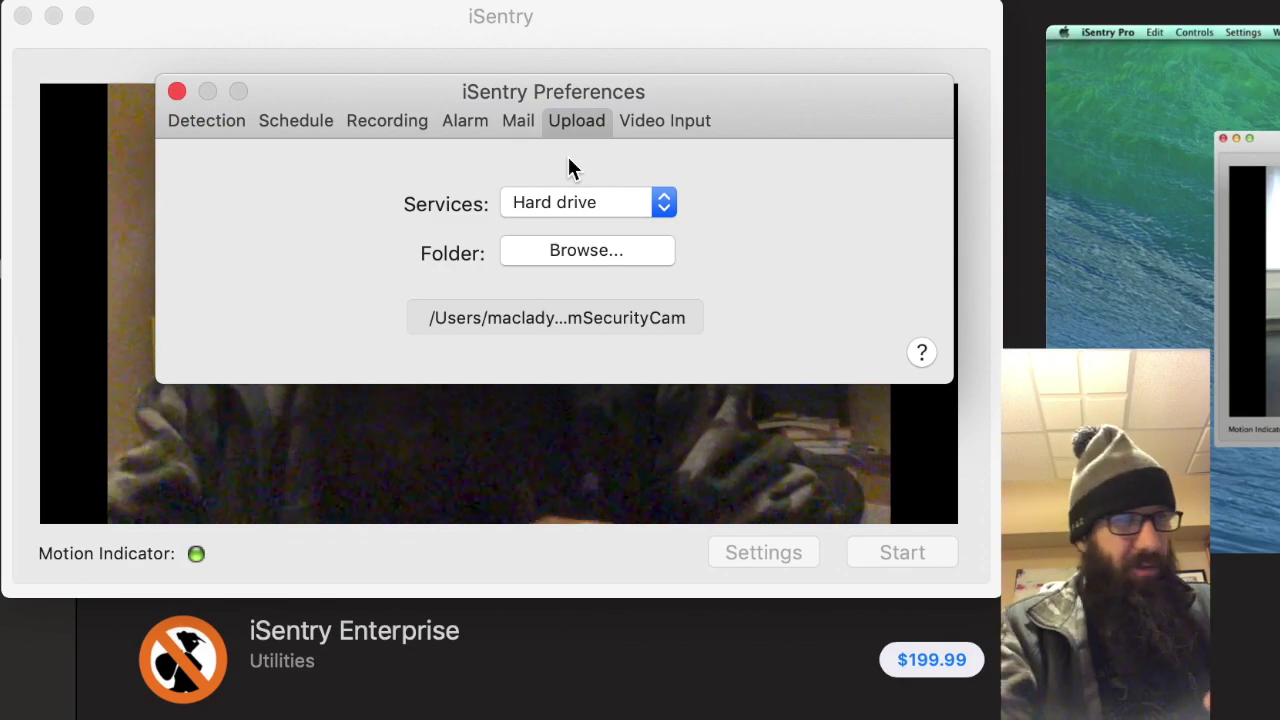
left_click(587, 250)
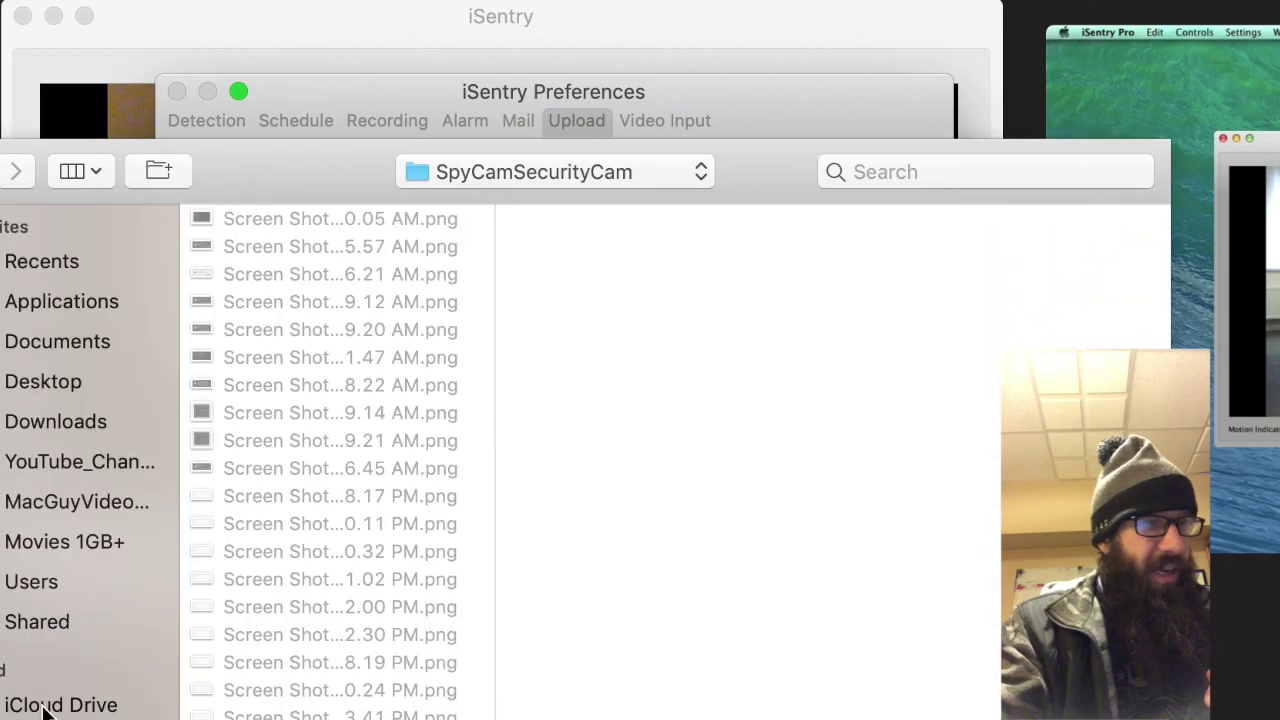
left_click(53, 705)
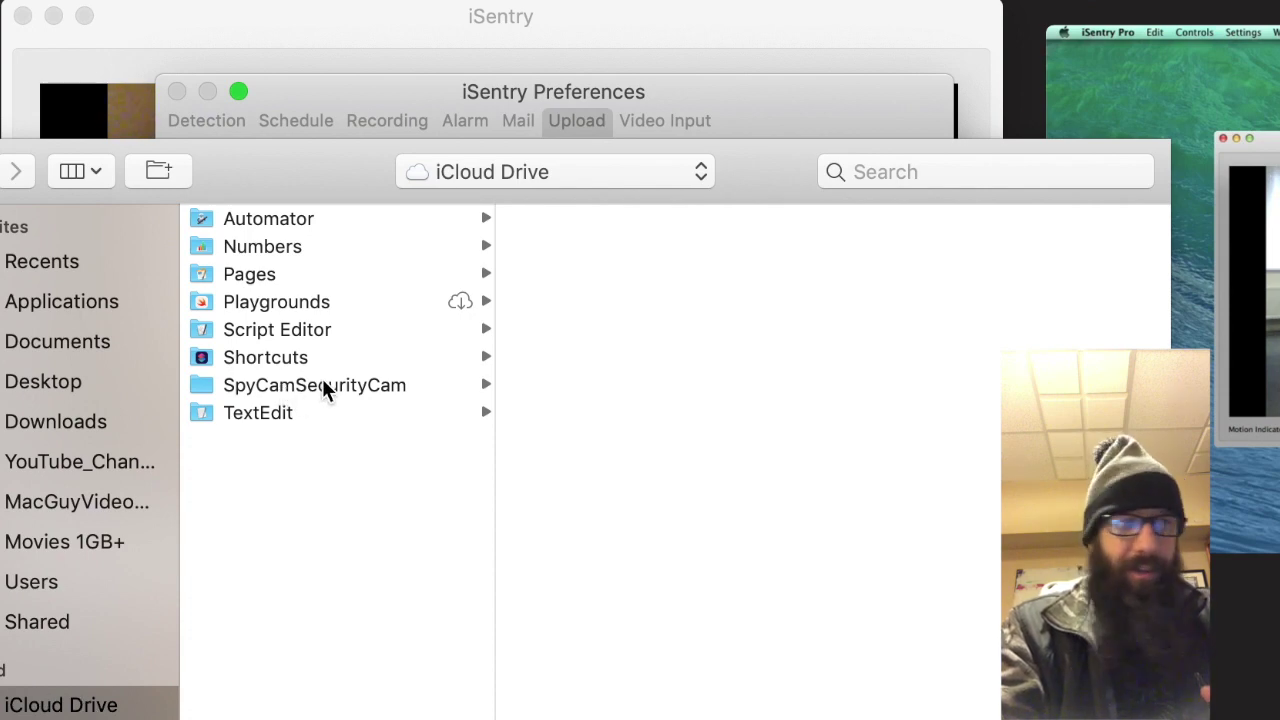
left_click(294, 384)
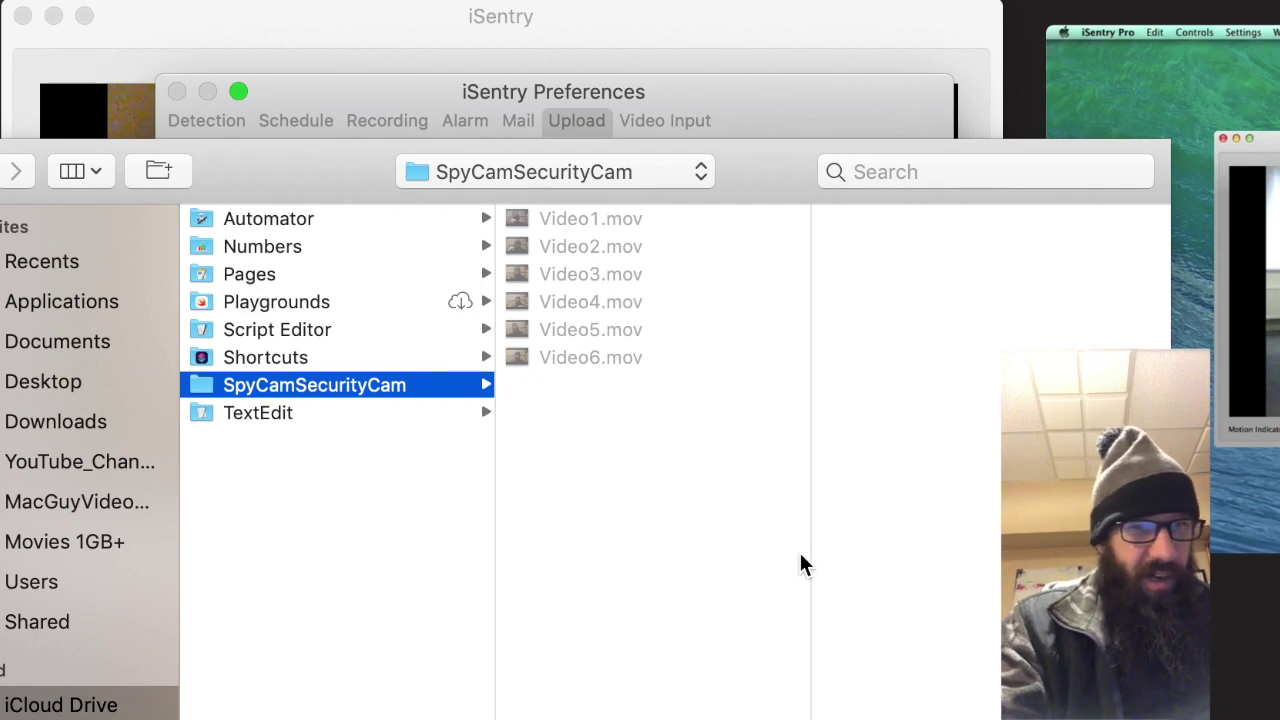
key("Return")
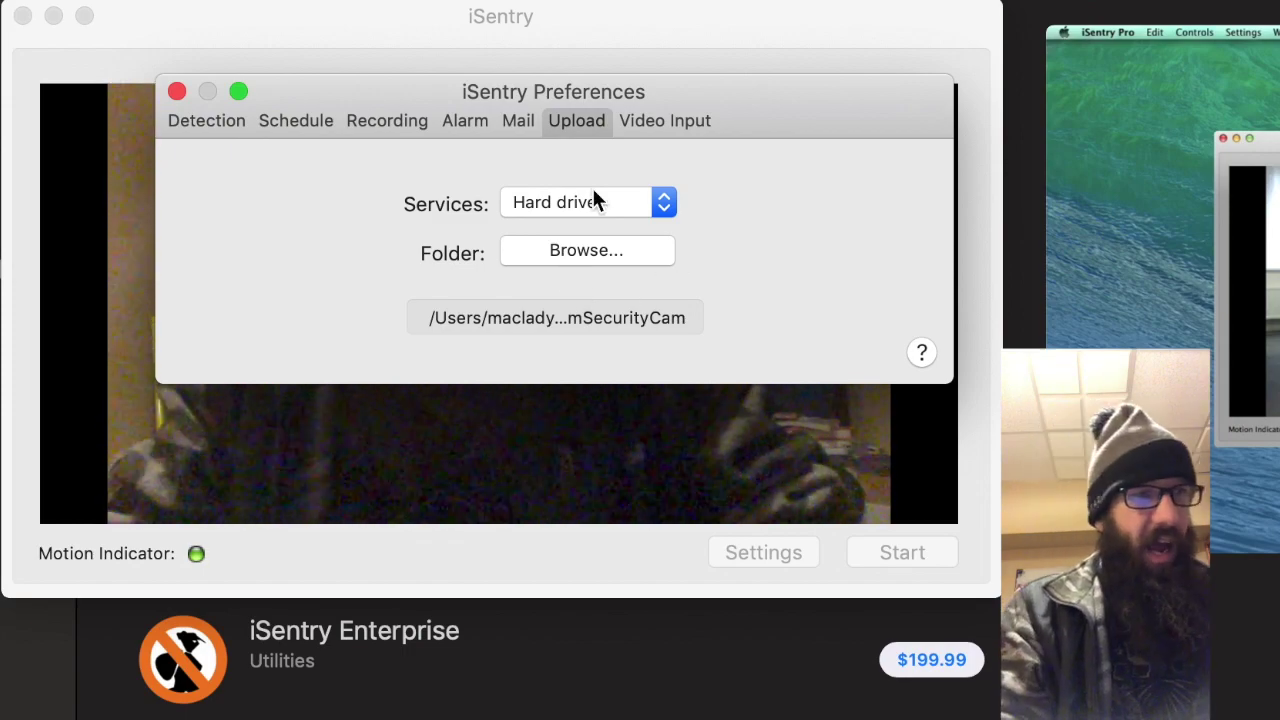
Review the upload service choices, keeping Hard drive, and check the video input preferences.
left_click(641, 200)
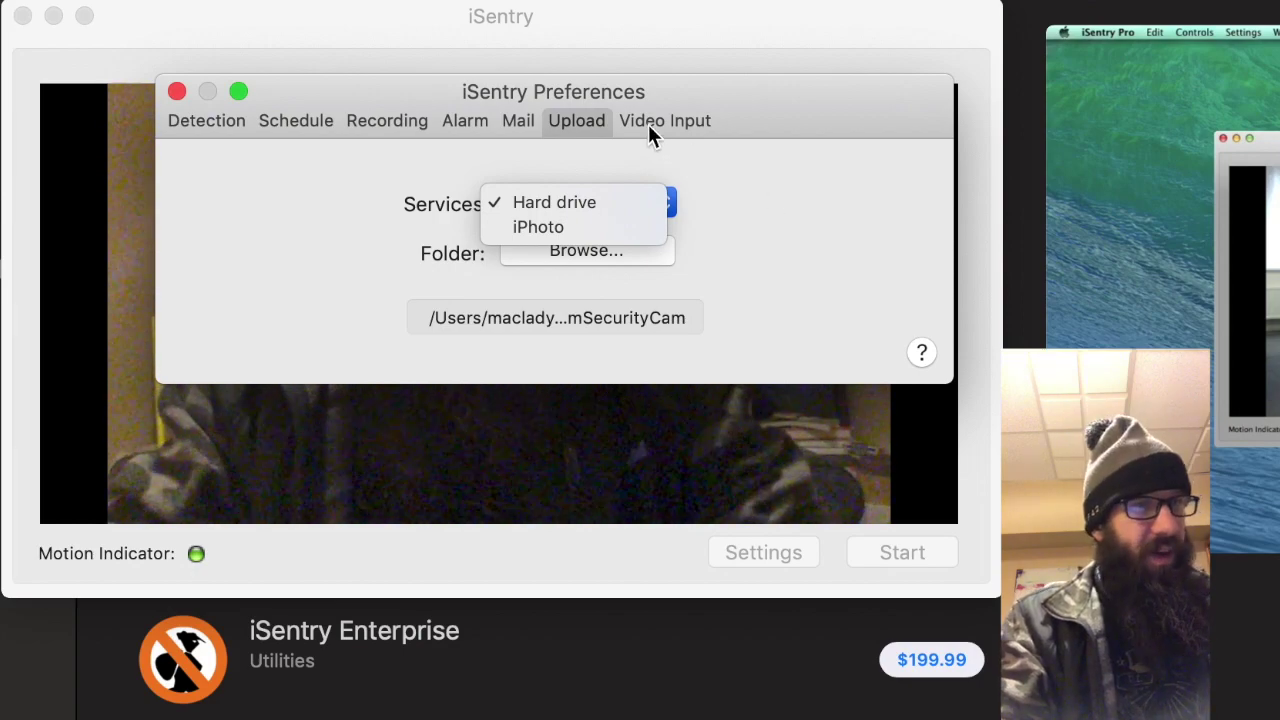
left_click(803, 230)
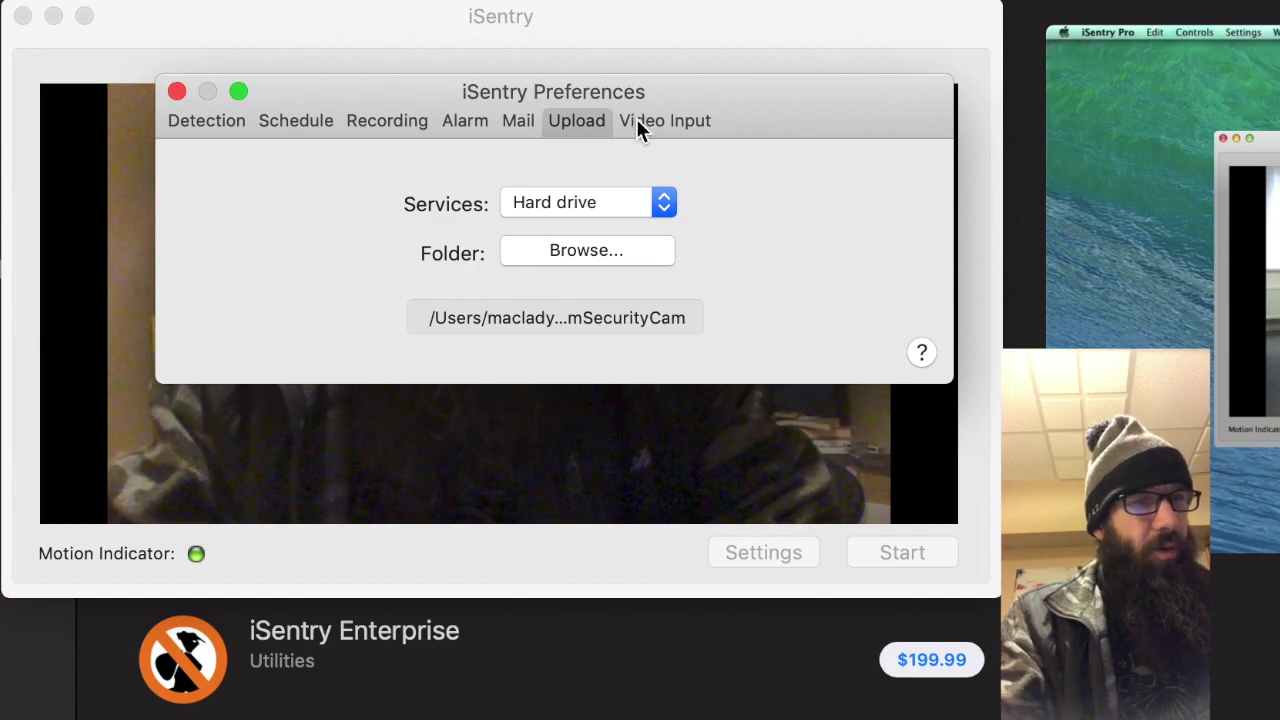
left_click(636, 120)
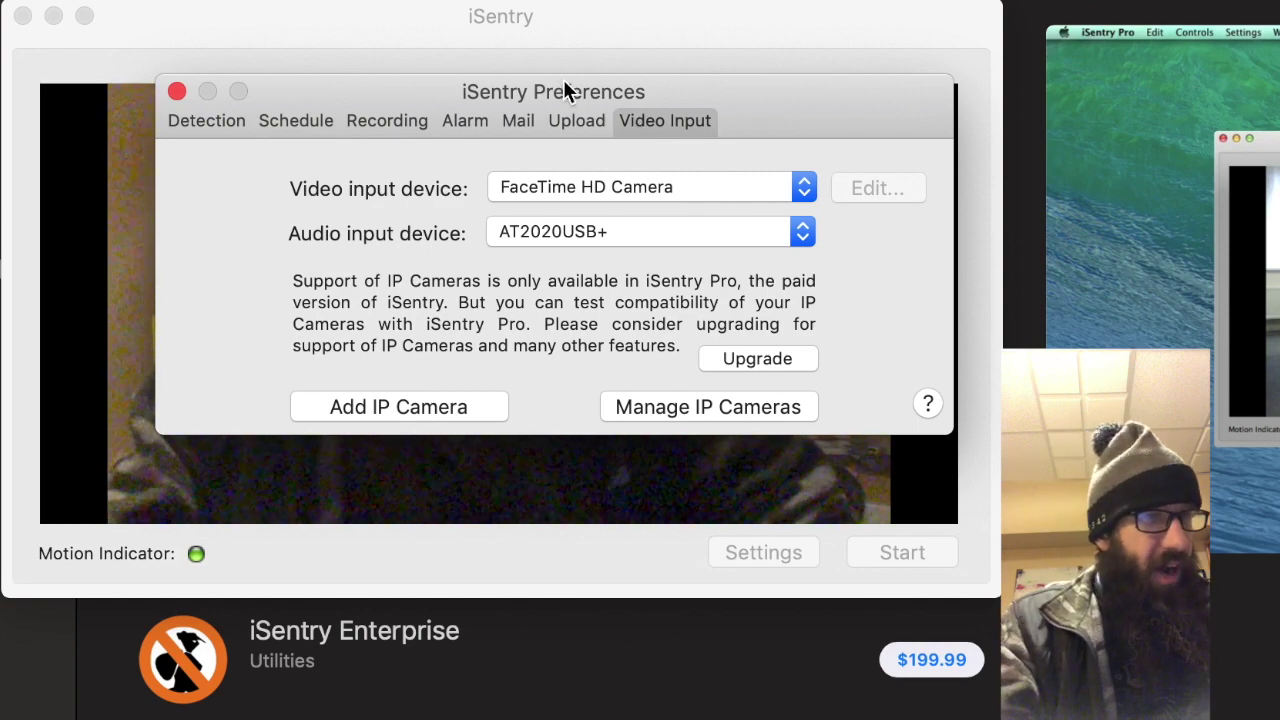
Return to the detection preferences and move the preferences window clear of the camera view.
left_click_drag(511, 88, 647, 88)
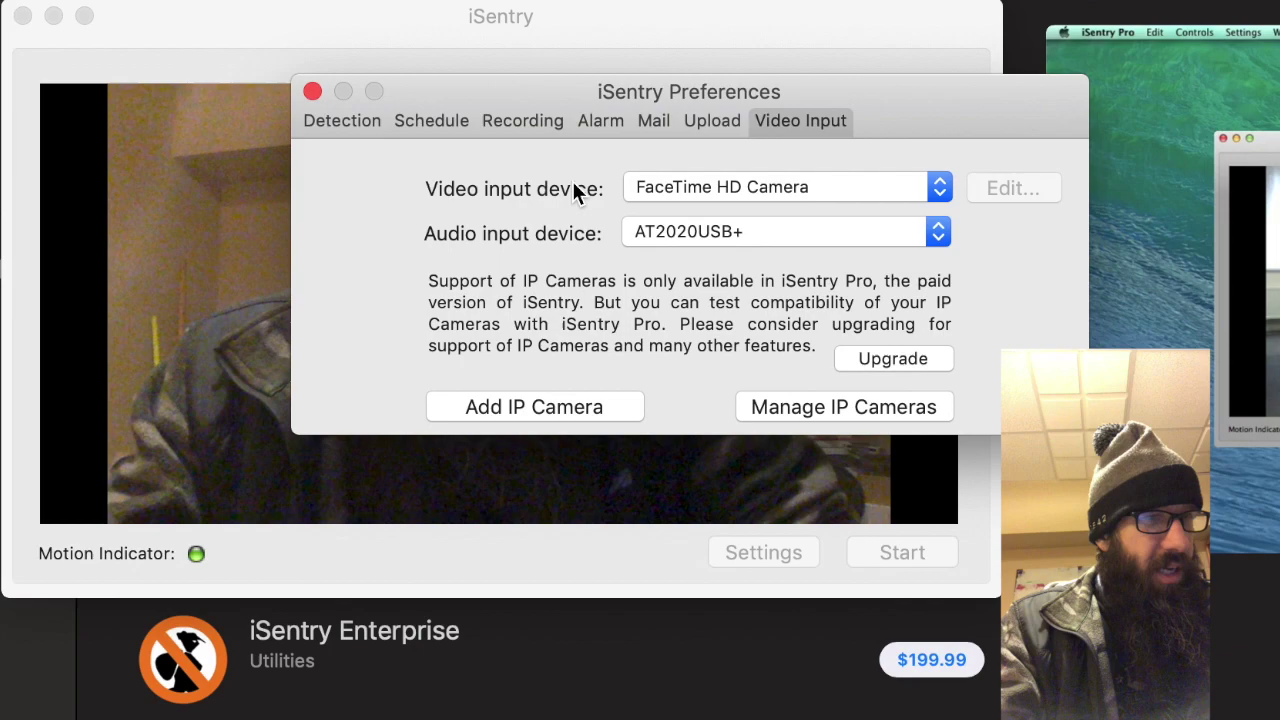
left_click(358, 118)
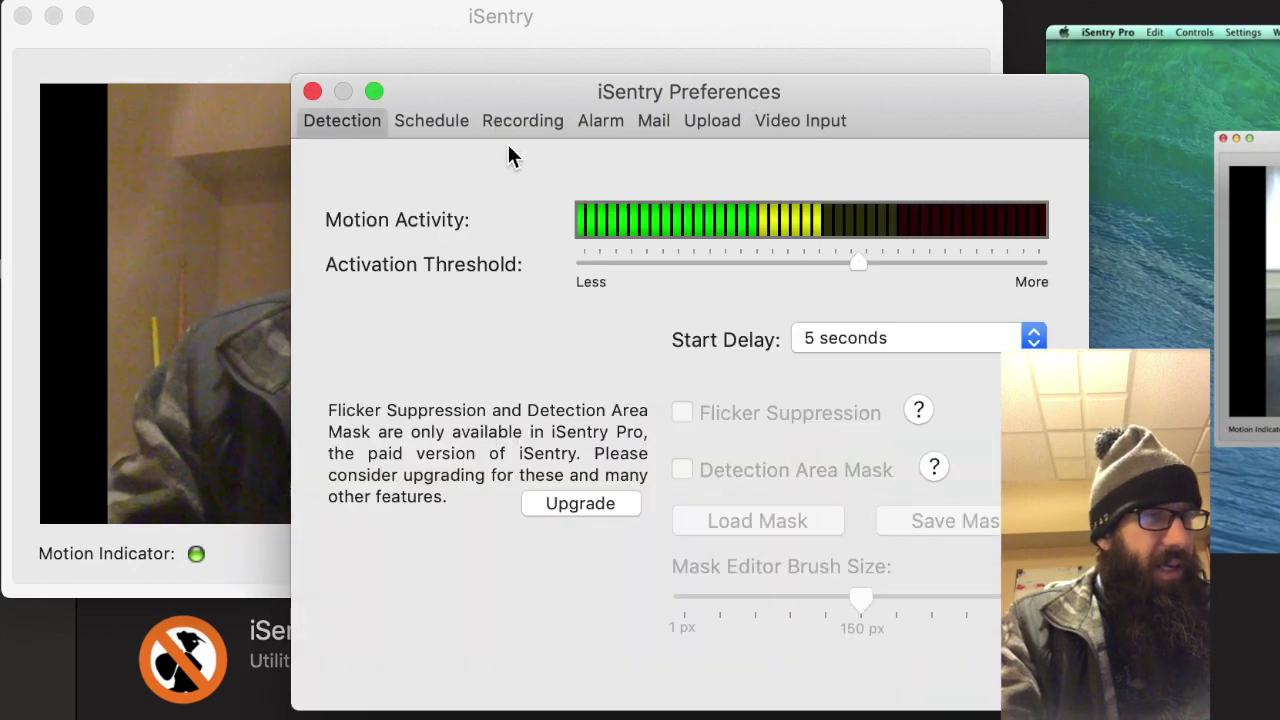
left_click_drag(494, 96, 1218, 71)
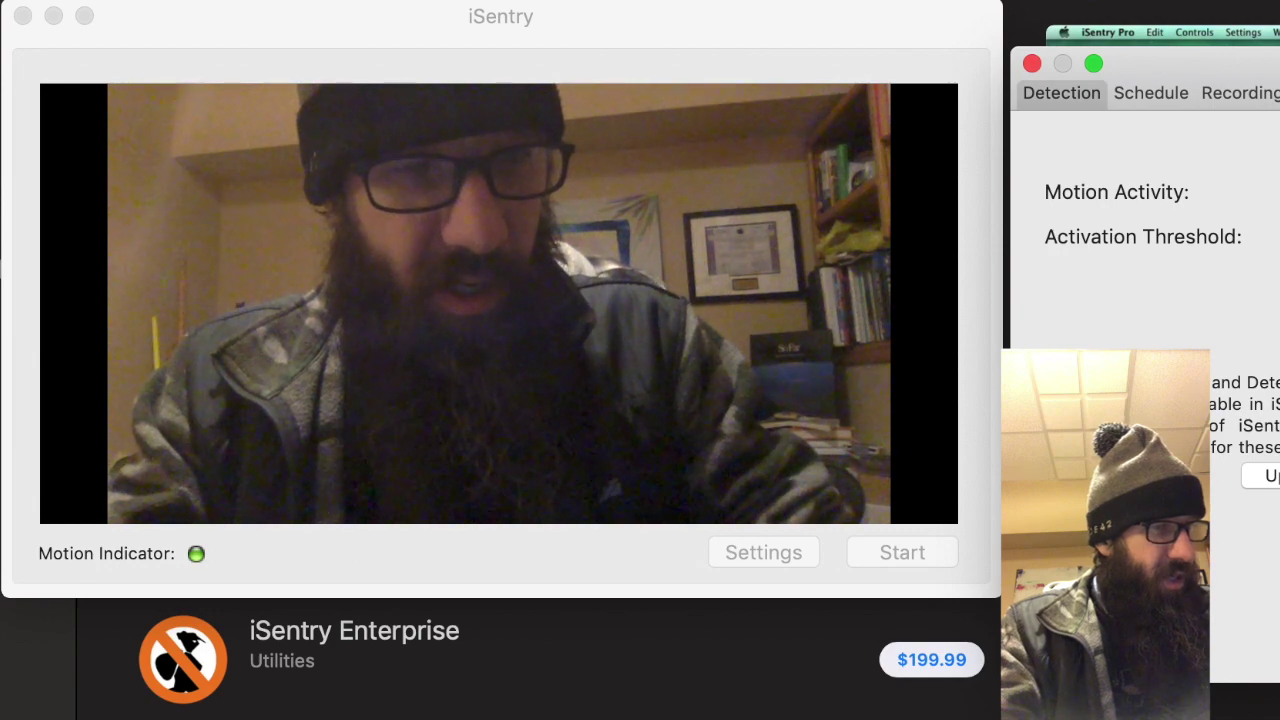
Switch to Finder, open iCloud Drive's SpyCamSecurityCam folder in a new window and place it beside the camera view.
key("super+Tab")
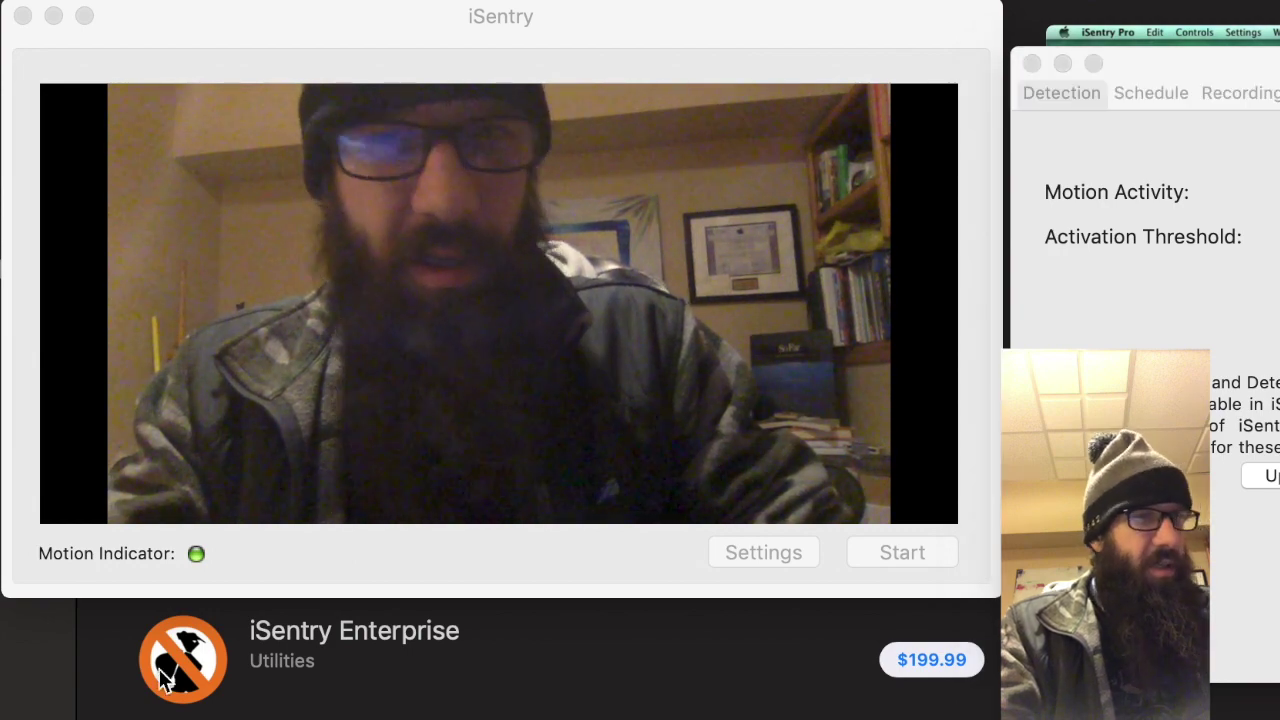
key("super+n")
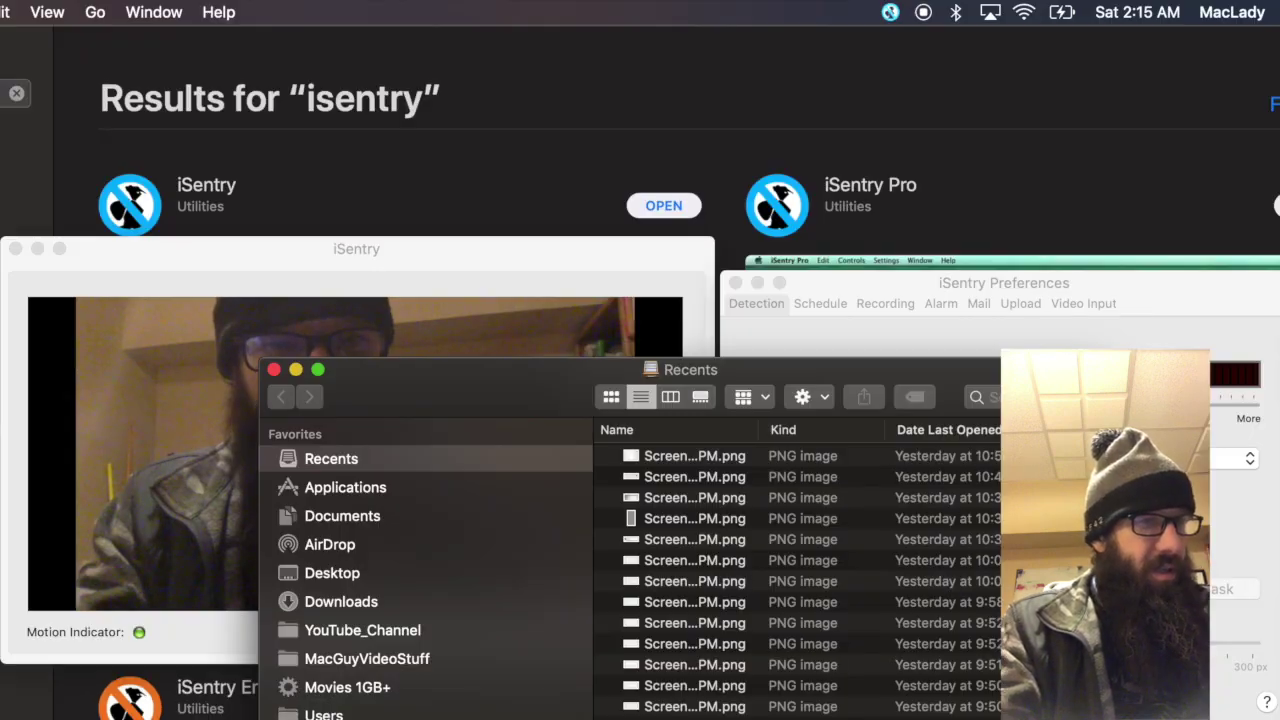
key("shift+super+i")
left_click_drag(557, 385, 843, 170)
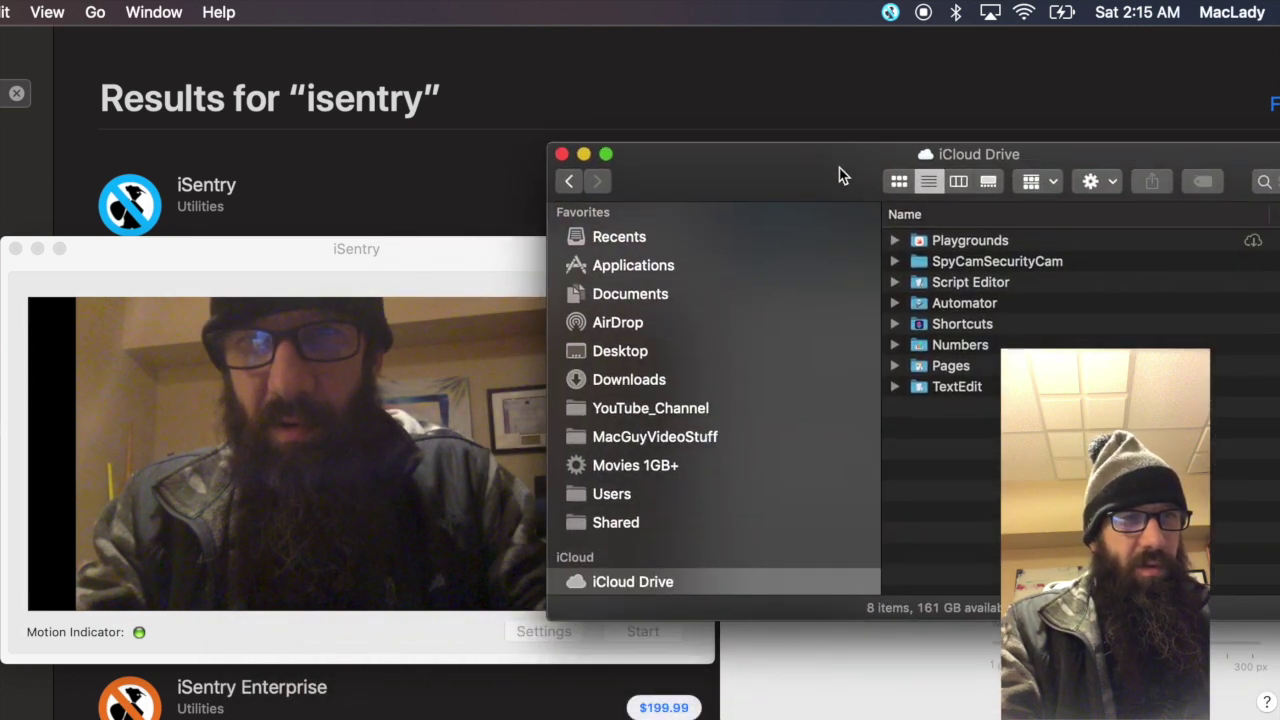
double_click(978, 263)
left_click(788, 174)
left_click_drag(788, 174, 800, 48)
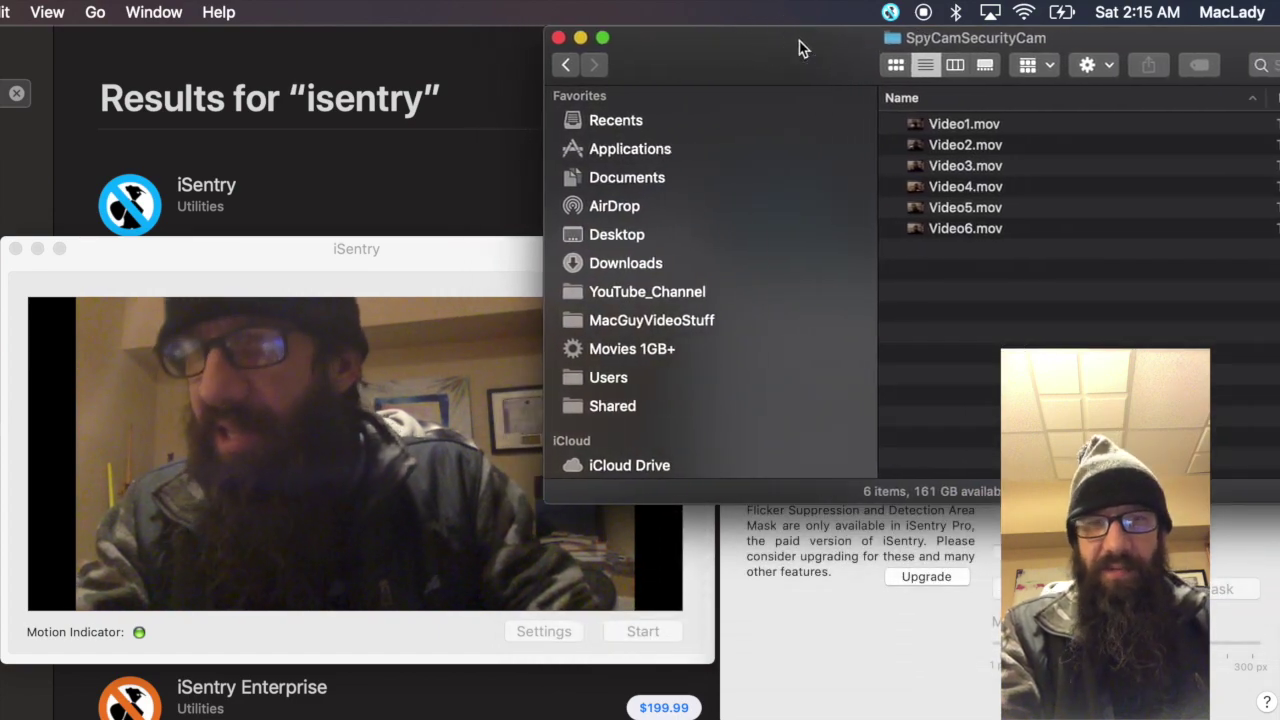
Start iSentry monitoring from the camera window to capture some motion, and stop it again.
left_click(454, 264)
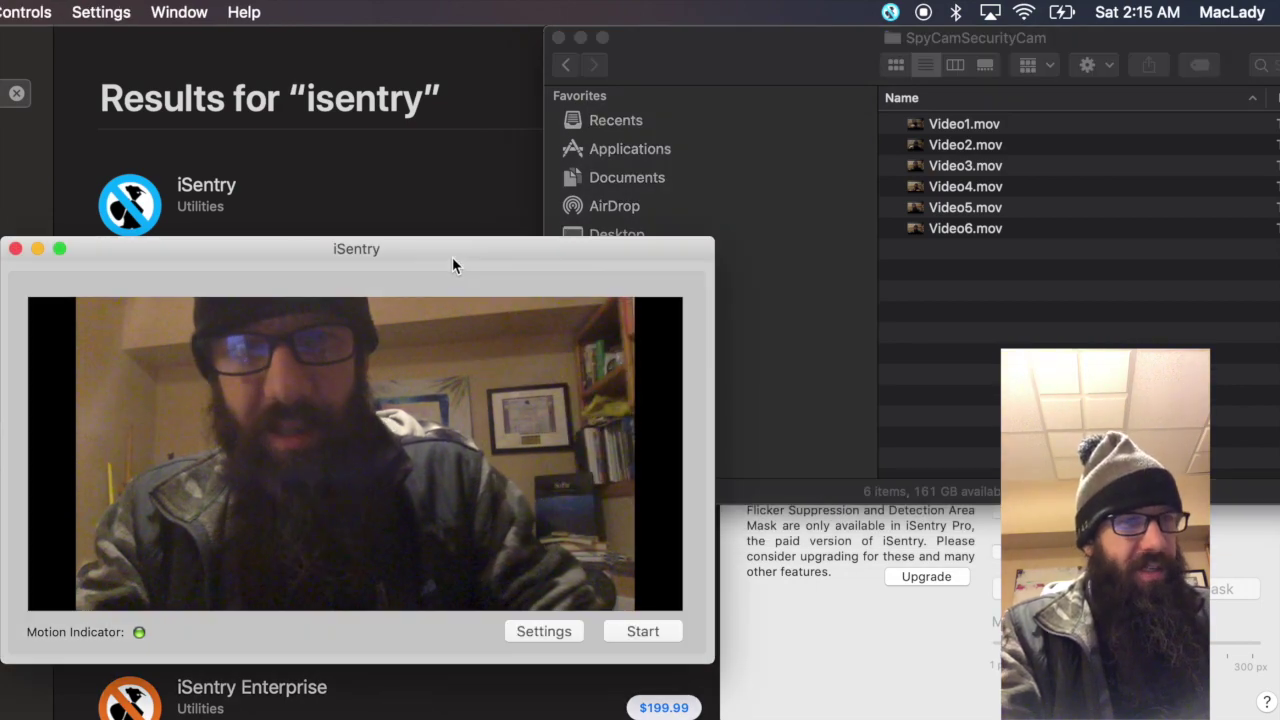
left_click(642, 631)
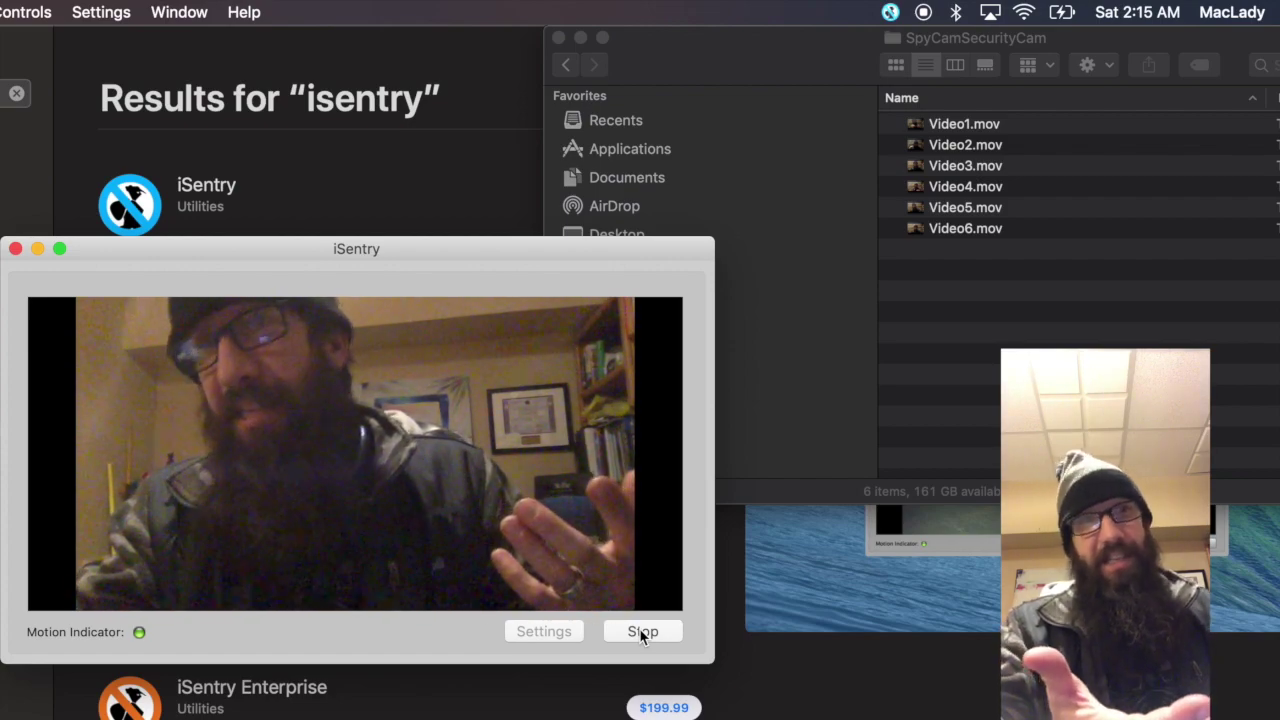
left_click(642, 632)
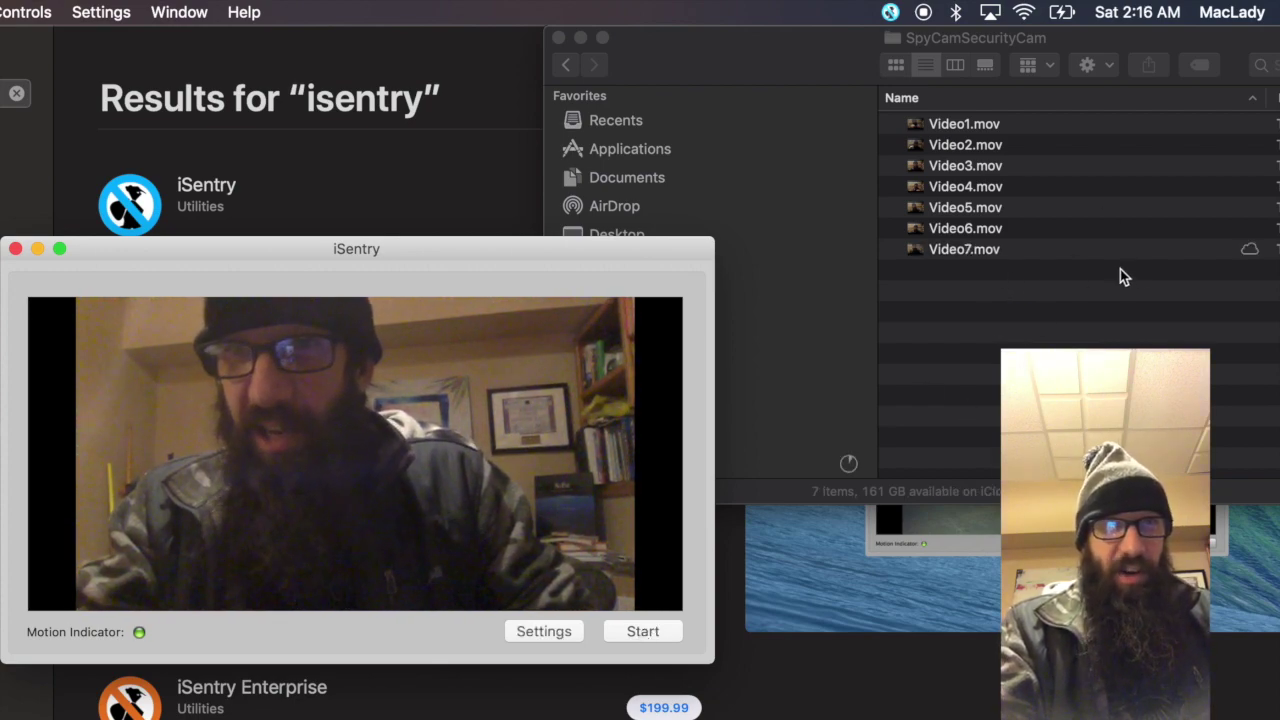
Bring the SpyCamSecurityCam folder window forward and examine the recorded video files and their modification dates.
left_click(1010, 285)
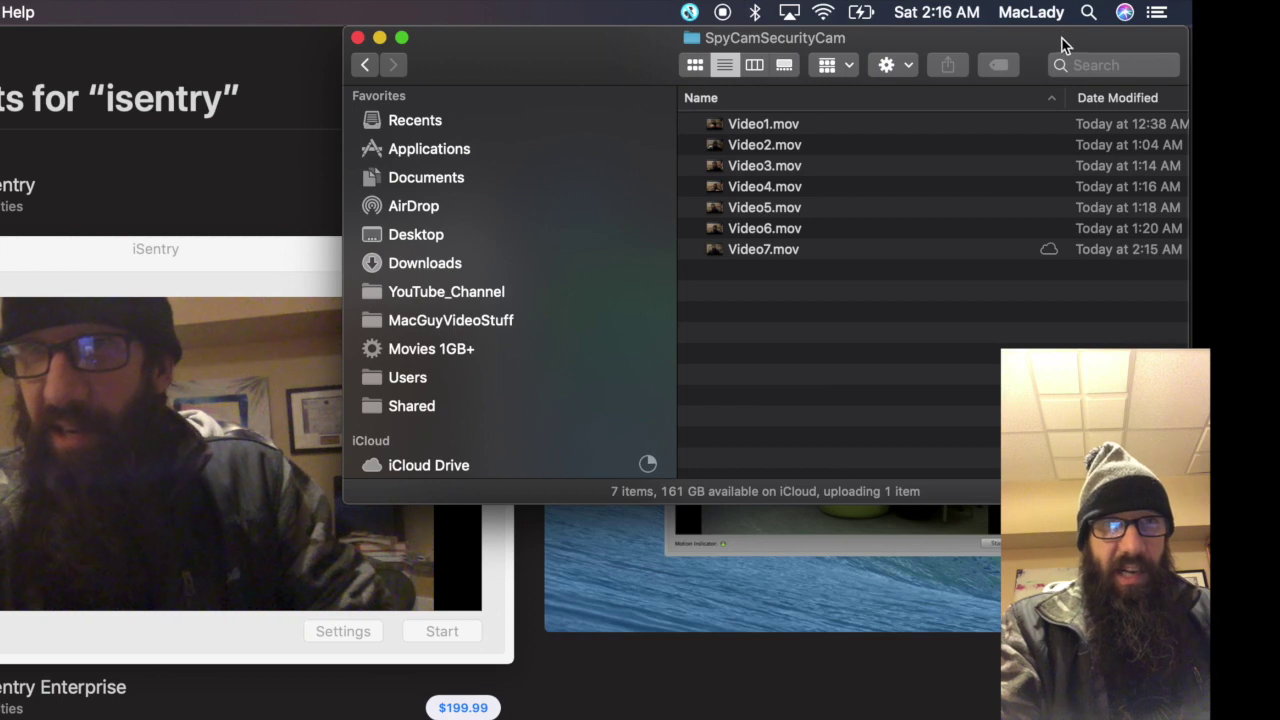
left_click_drag(1266, 40, 1236, 42)
mouse_move(1035, 40)
left_mouse_down()
mouse_move(1017, 31)
mouse_move(1035, 33)
left_mouse_up()
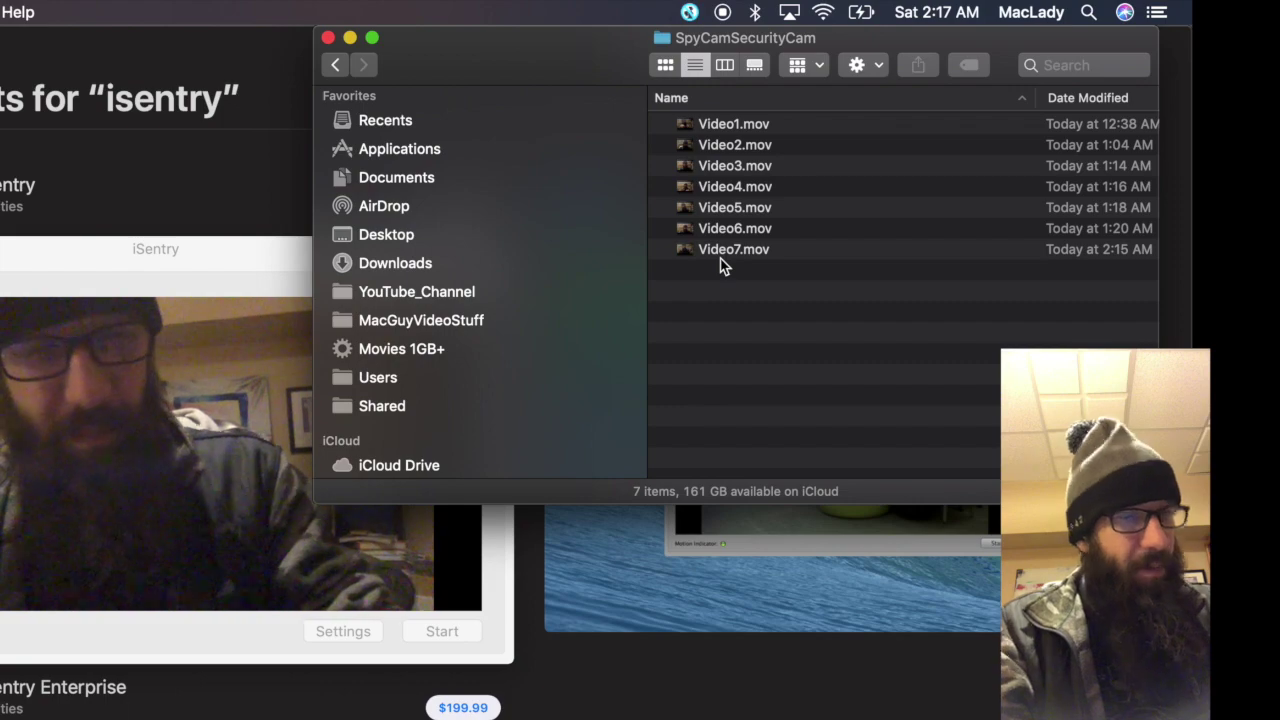
Show the Desktop folder's contents, collapse its SpyCamSecurityCam folder and shift the Finder window aside.
left_click(398, 232)
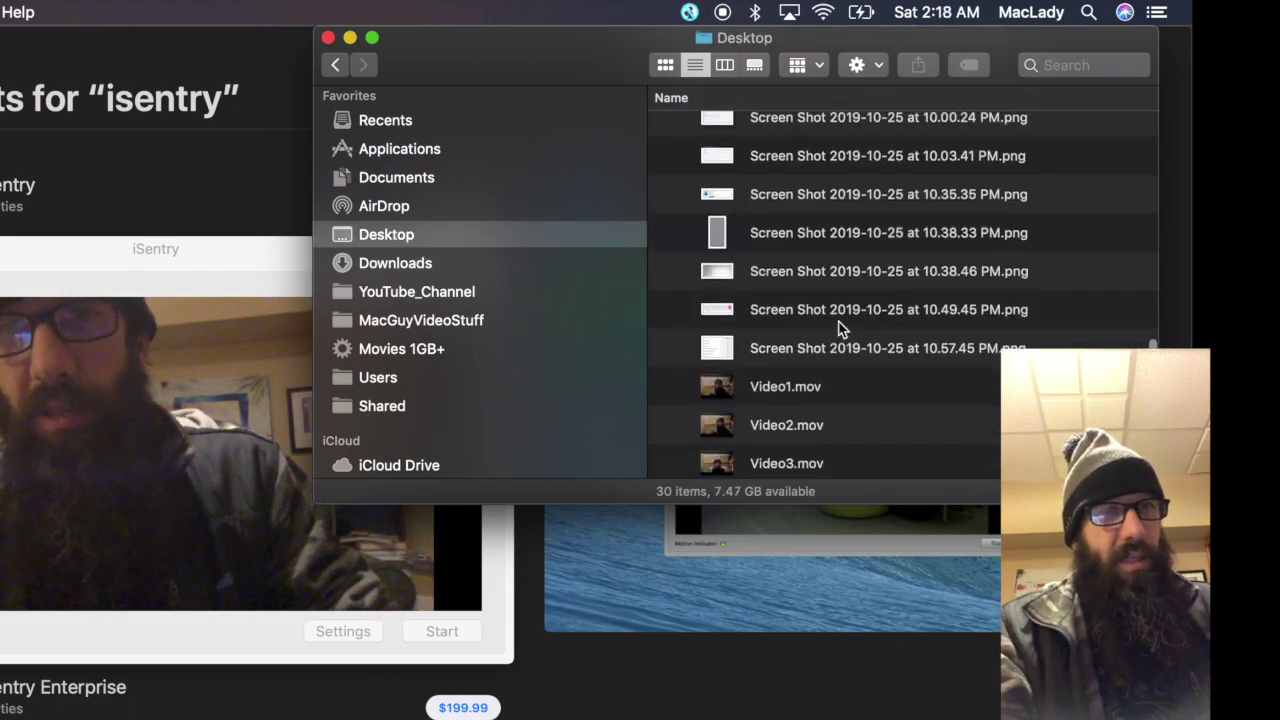
scroll(840, 330, "up", 10)
scroll(840, 330, "down", 1)
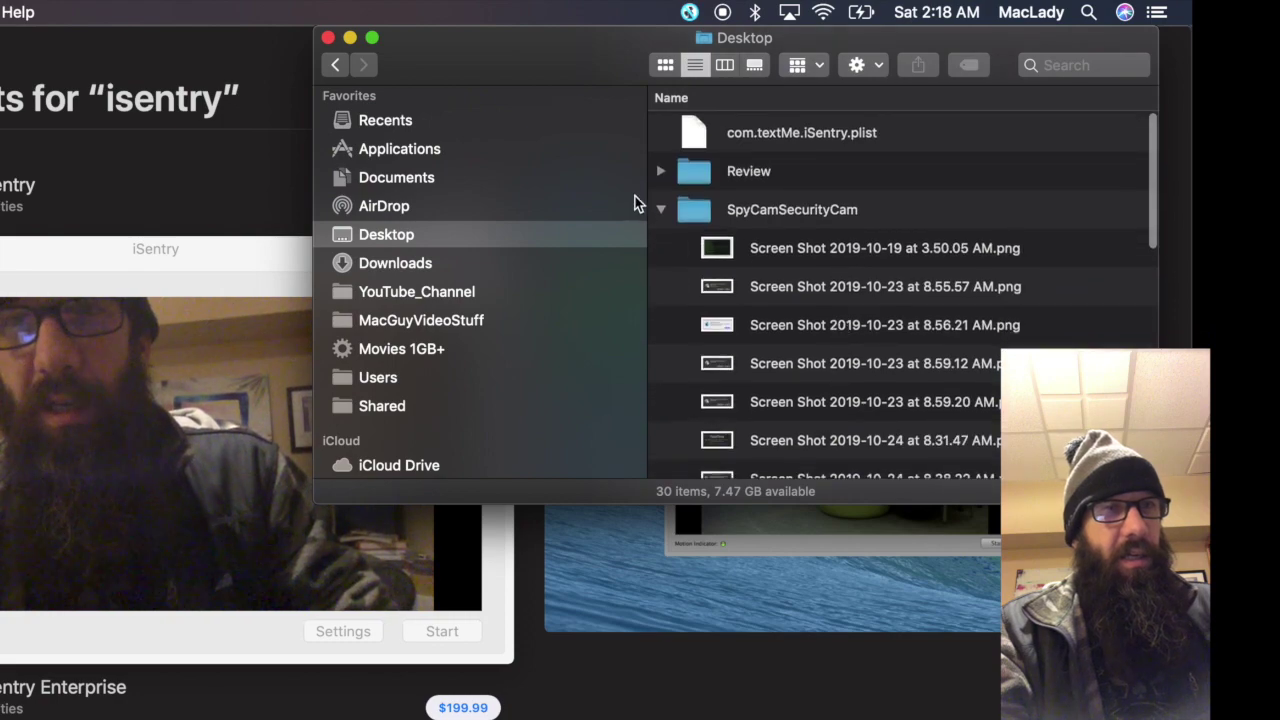
left_click(663, 209)
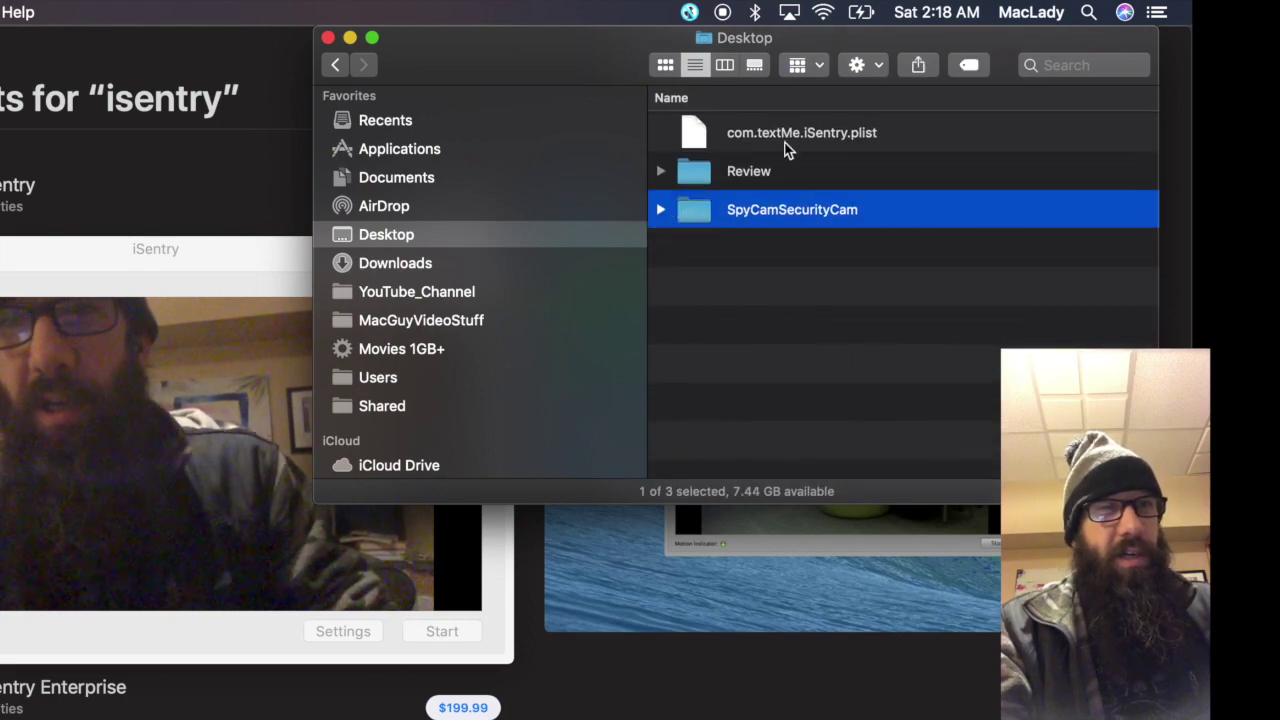
left_click_drag(943, 47, 819, 47)
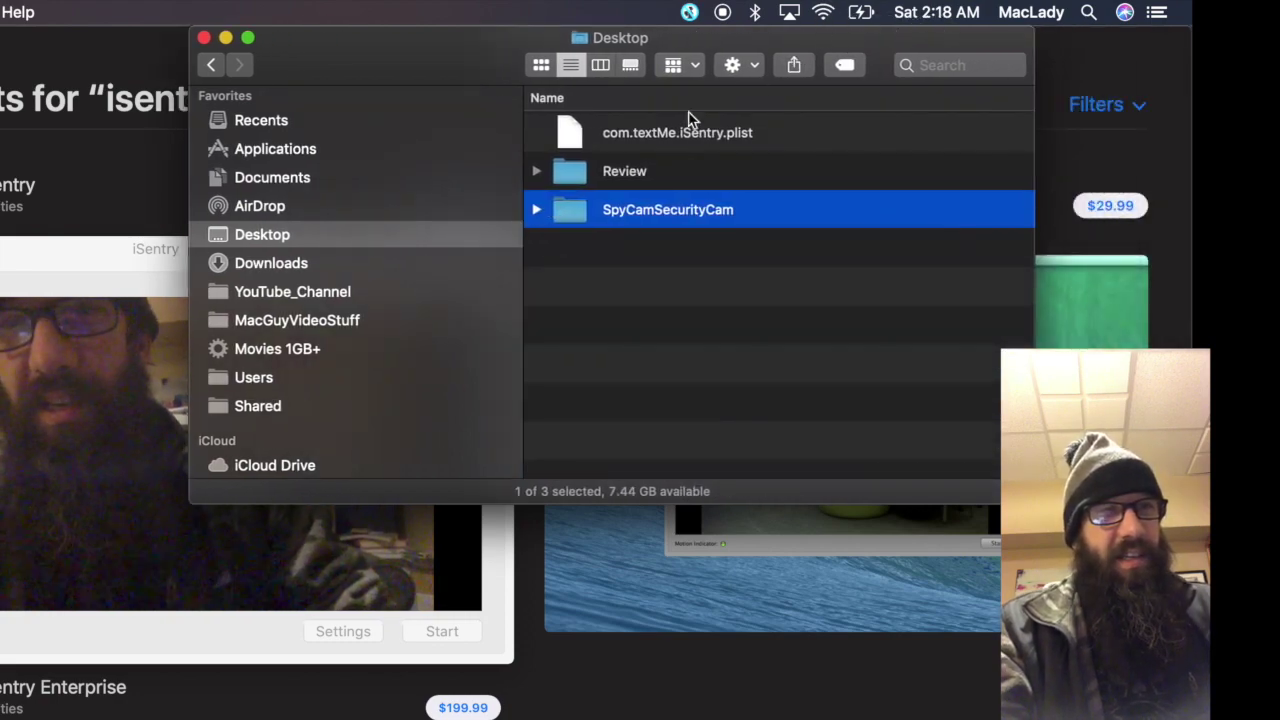
Preview com.textMe.iSentry.plist from the Desktop and open it in TextEdit.
left_click(672, 141)
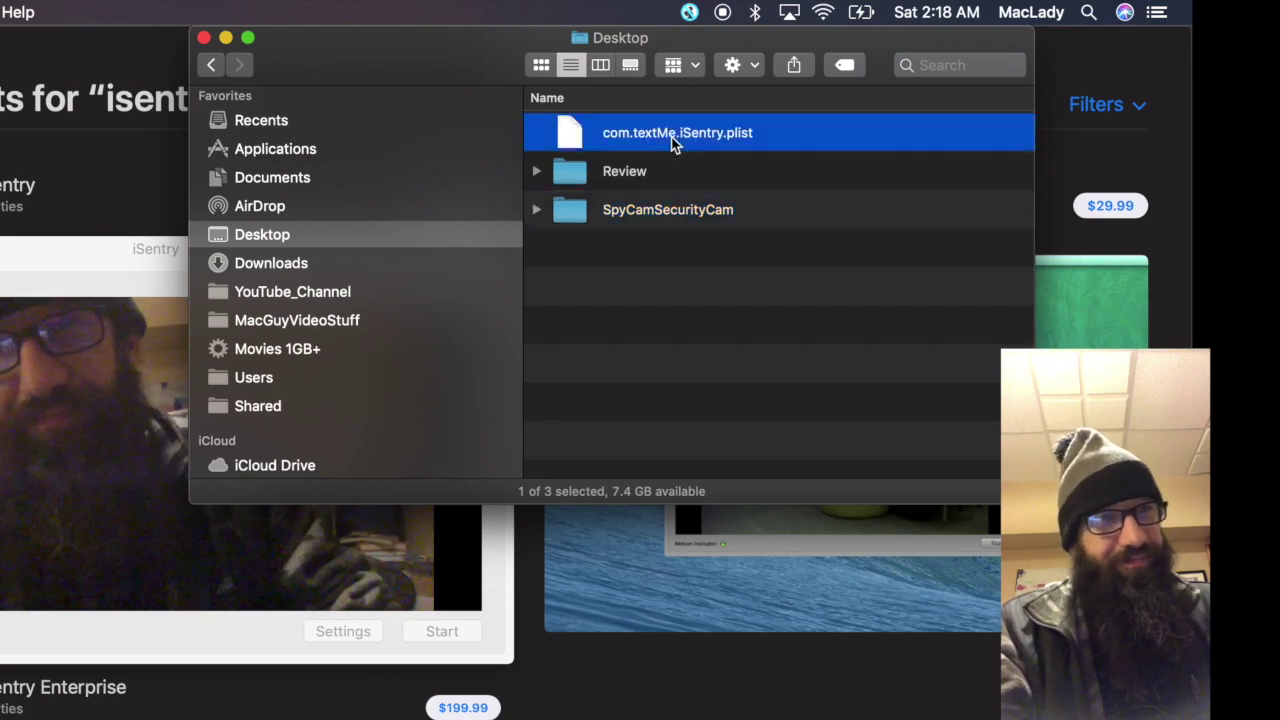
key("space")
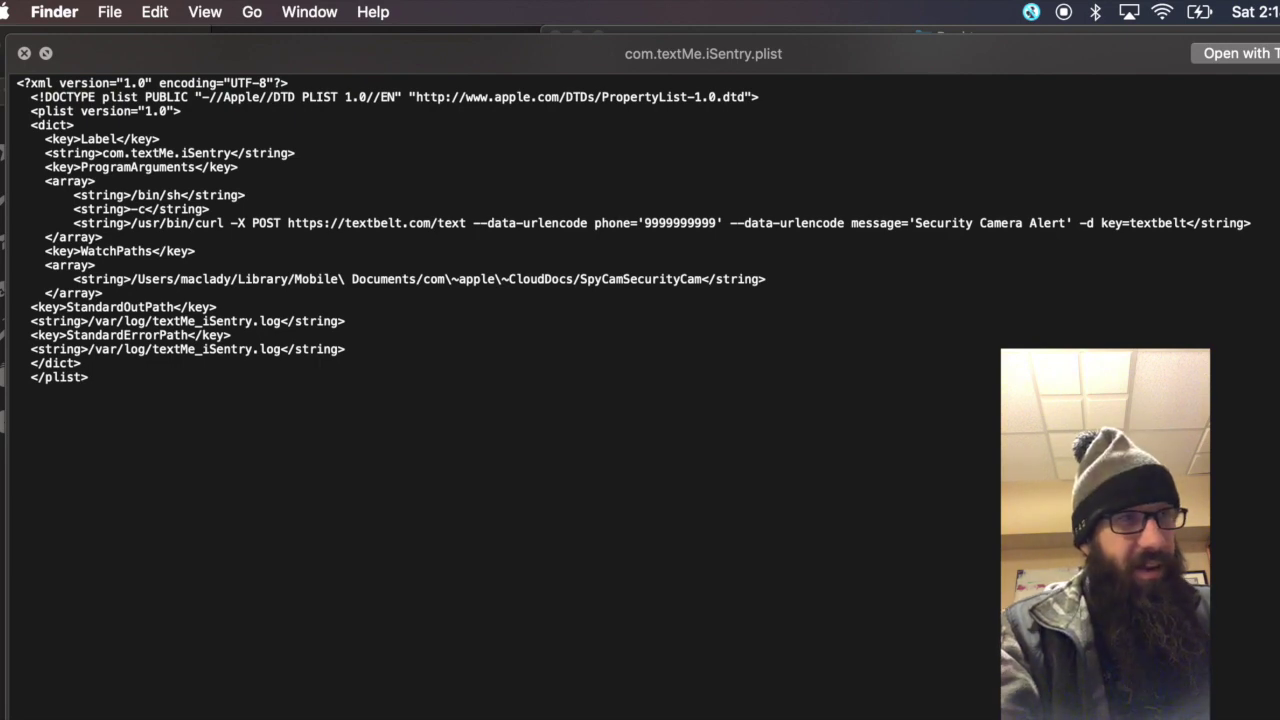
double_click(643, 268)
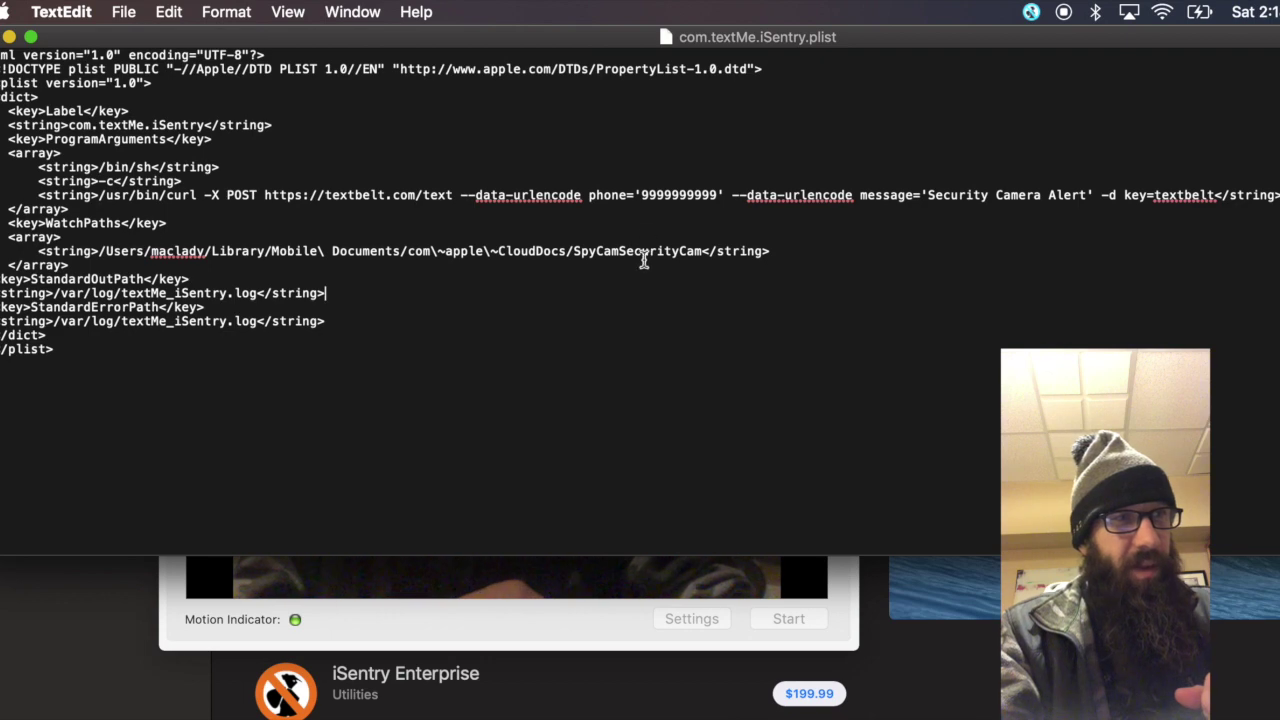
Examine the plist's phone number value, WatchPaths key and SpyCamSecurityCam folder path by highlighting them.
double_click(641, 253)
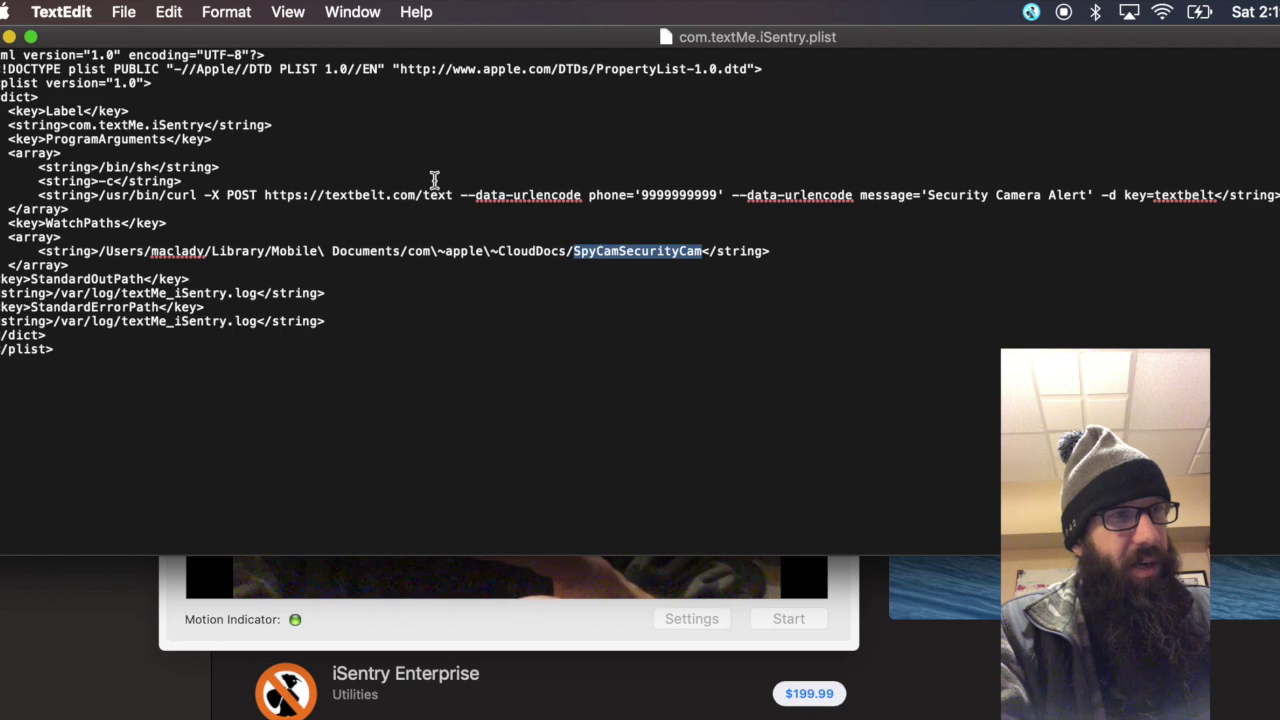
double_click(672, 195)
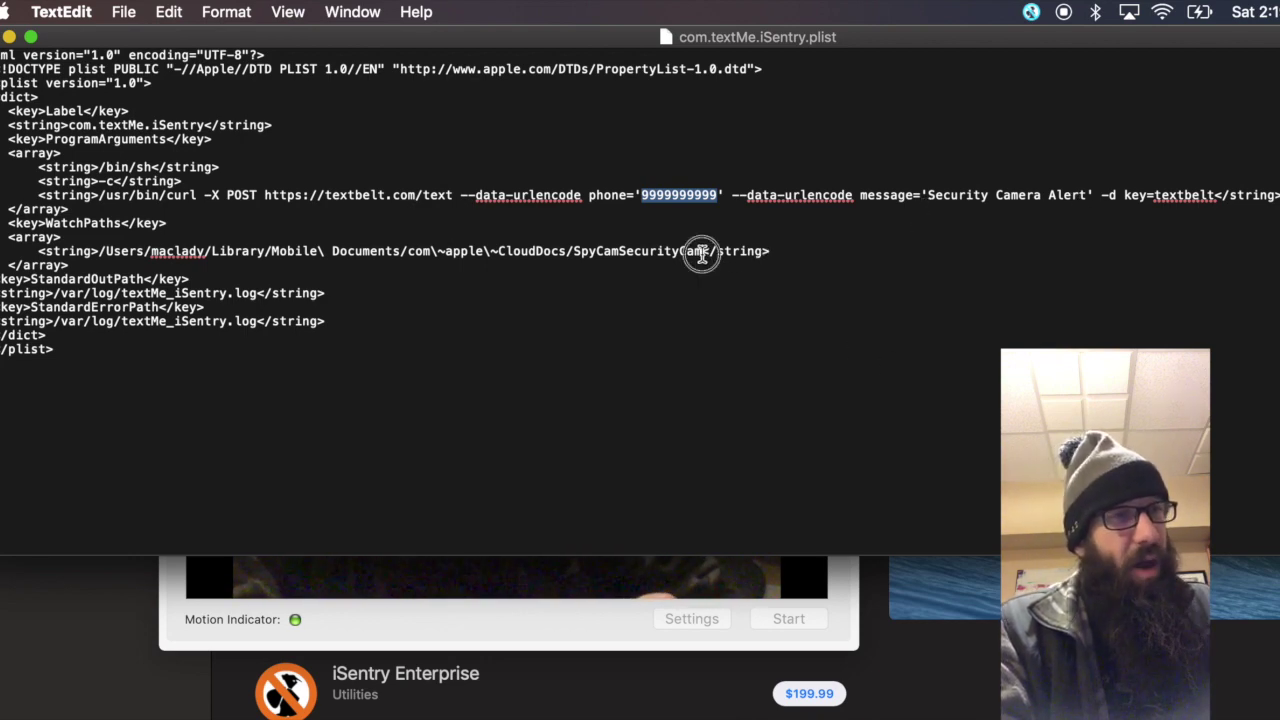
triple_click(551, 258)
left_click_drag(551, 258, 152, 265)
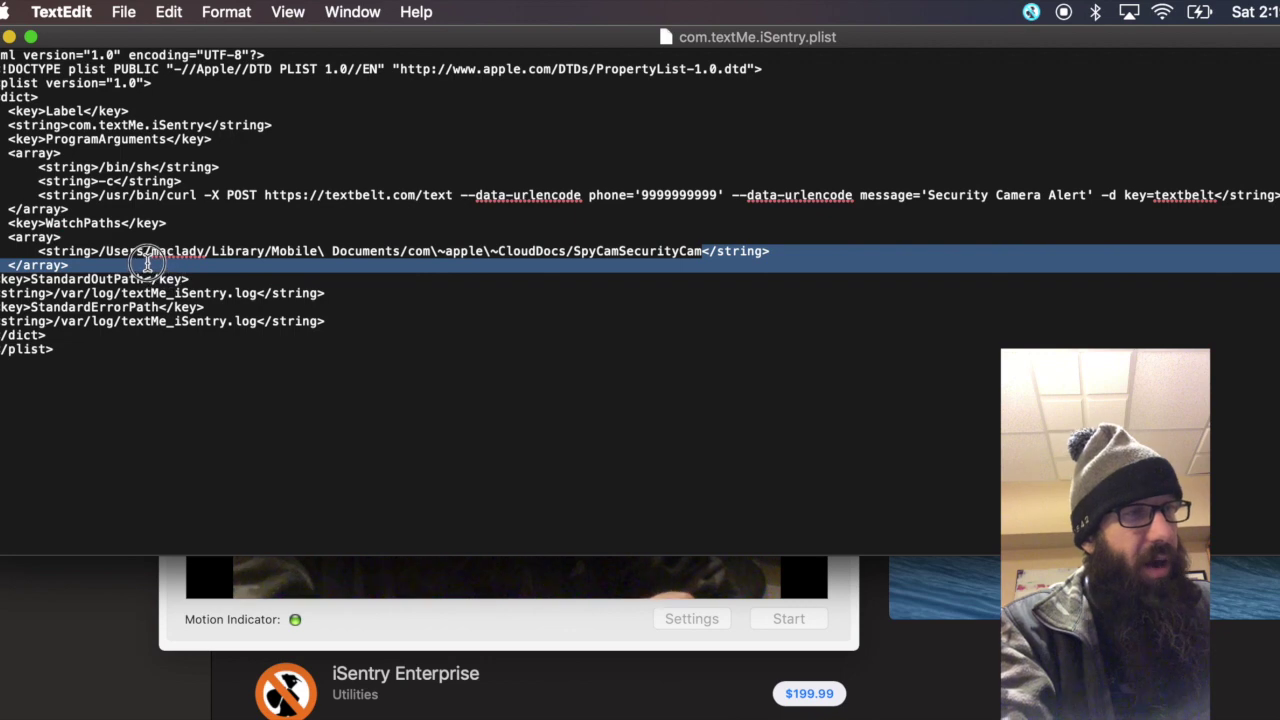
left_click_drag(703, 251, 100, 251)
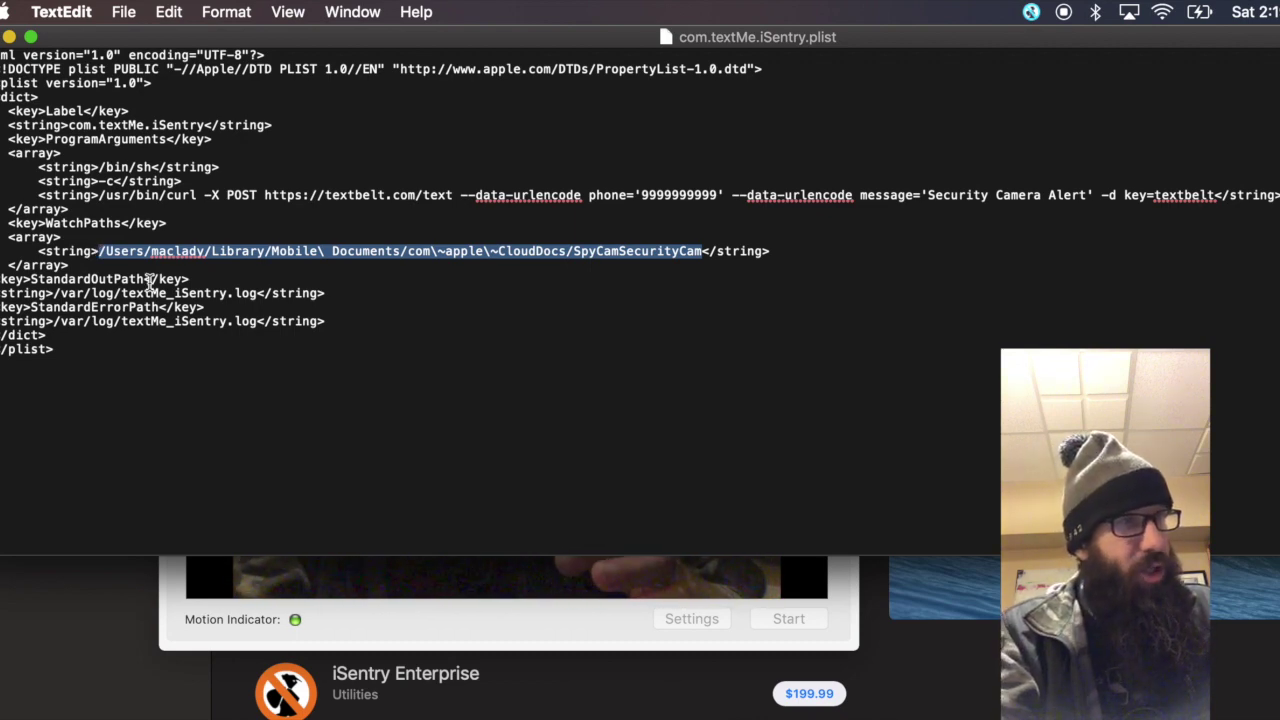
double_click(95, 224)
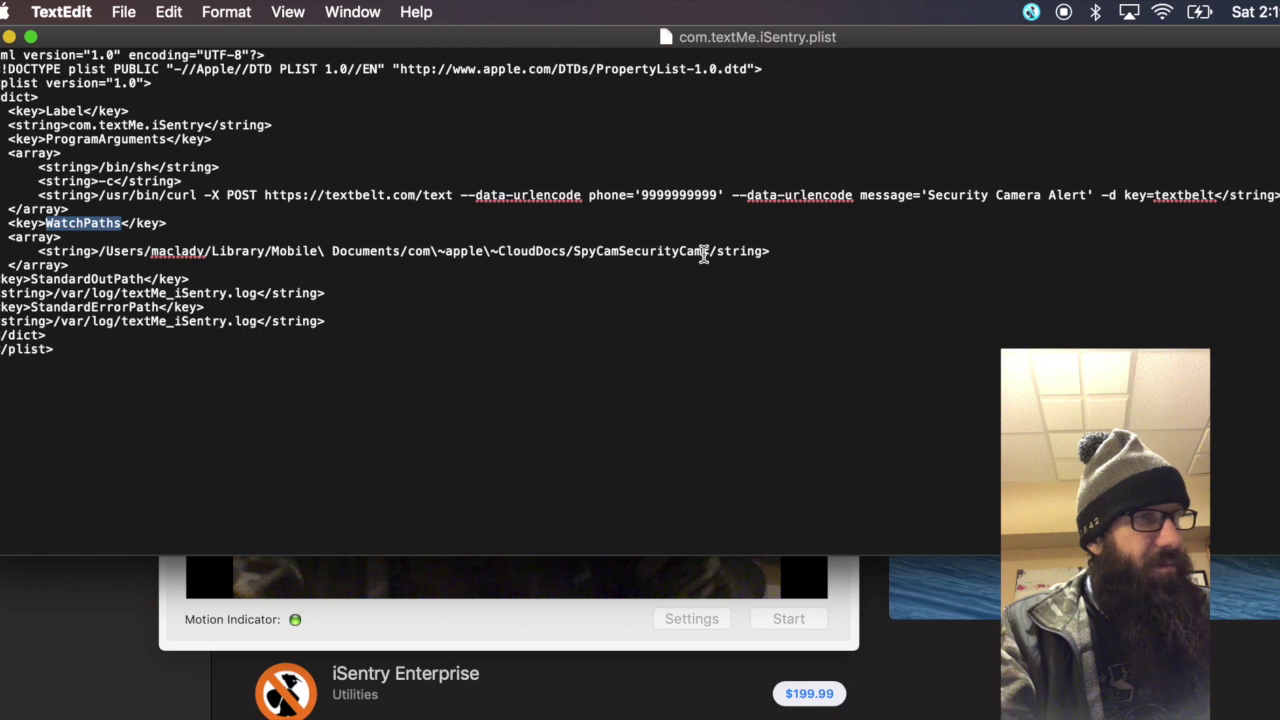
left_click_drag(704, 254, 98, 252)
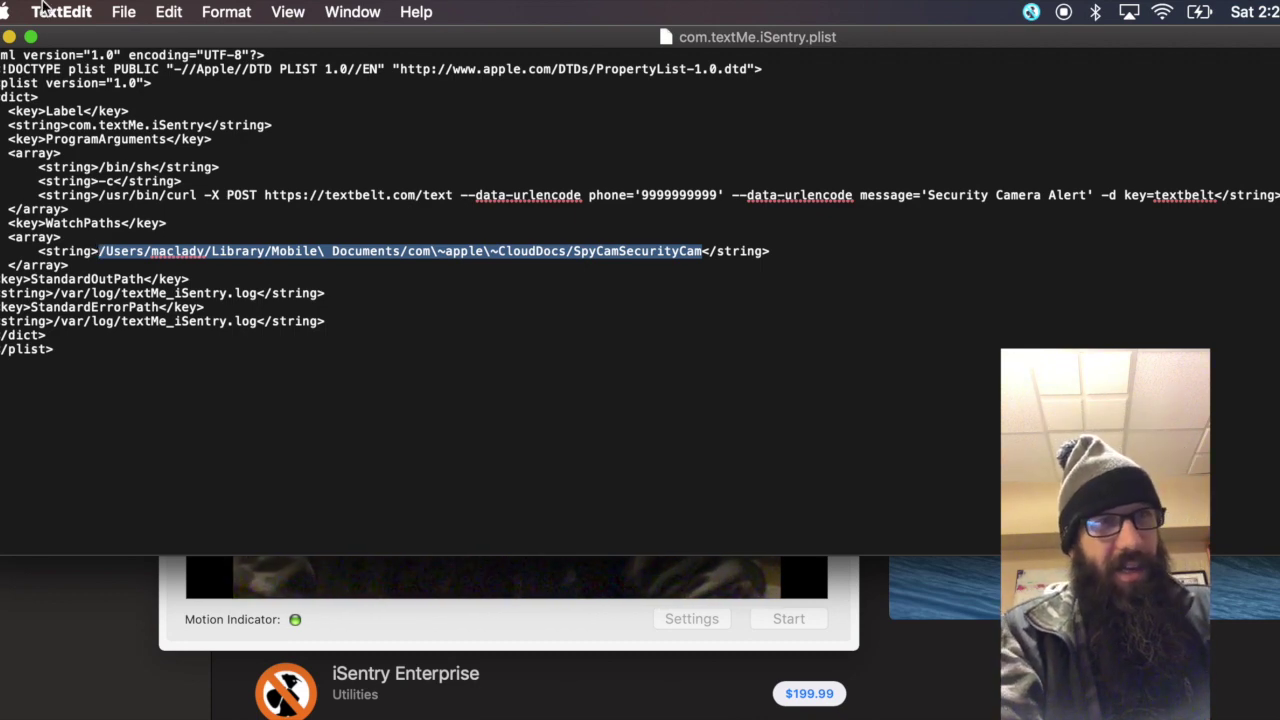
Highlight the curl command line that posts to textbelt.com, and its API key value.
triple_click(250, 195)
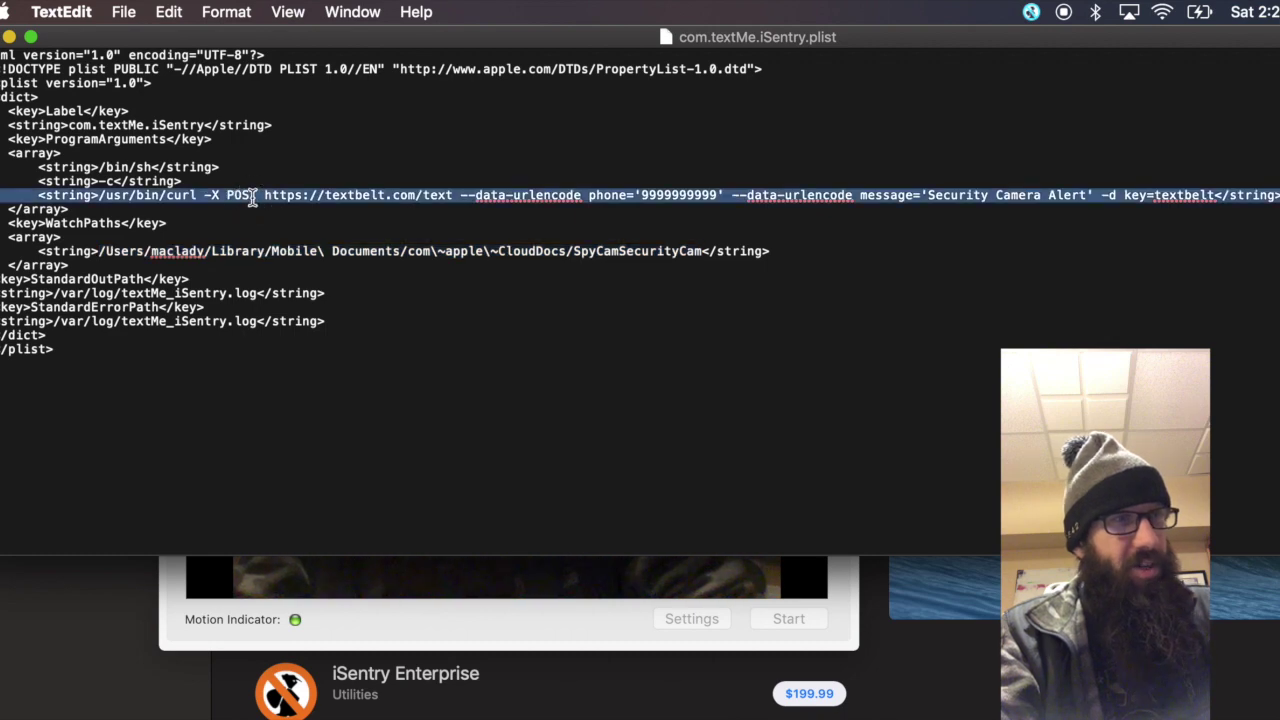
left_click(1170, 200)
double_click(1170, 196)
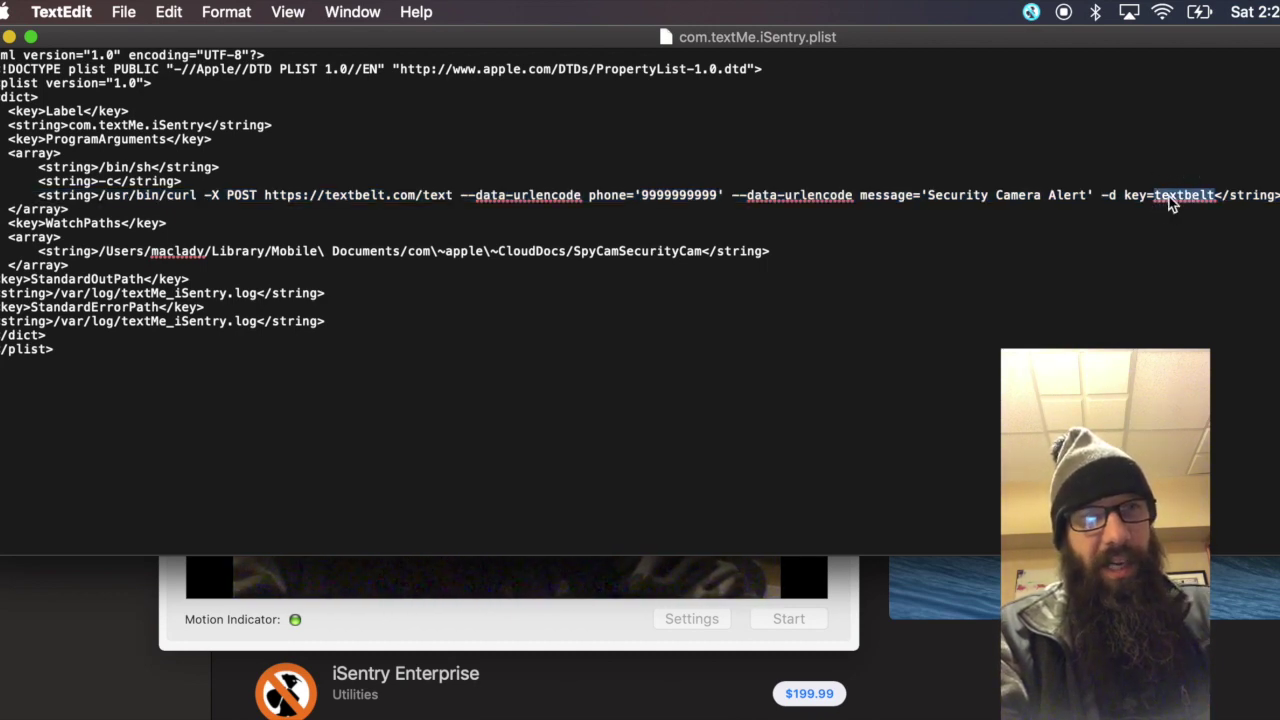